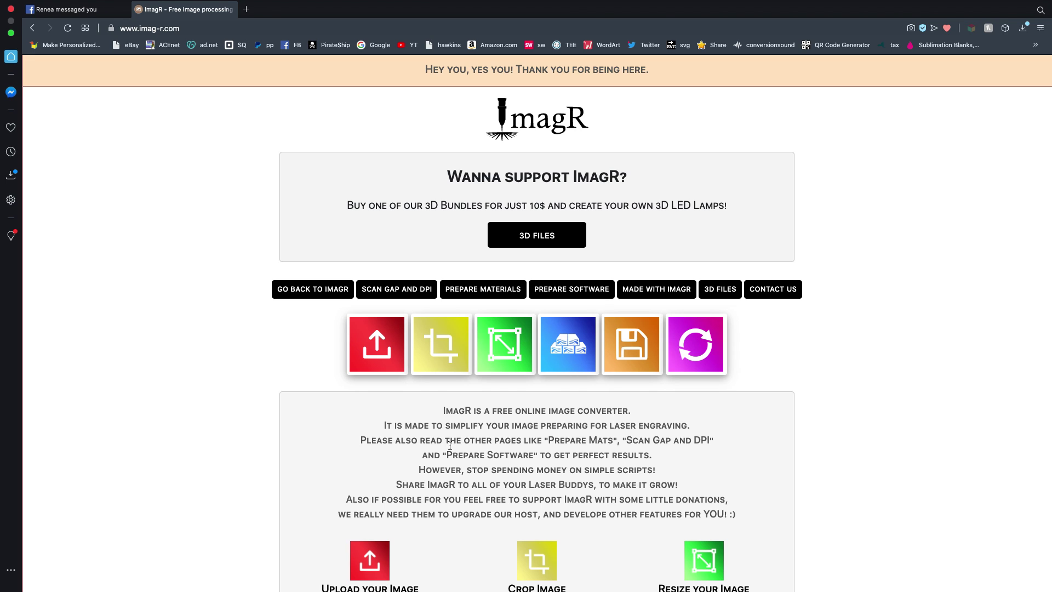
- Turn up the system volume and scroll through the ImagR page
key(XF86AudioRaiseVolume)
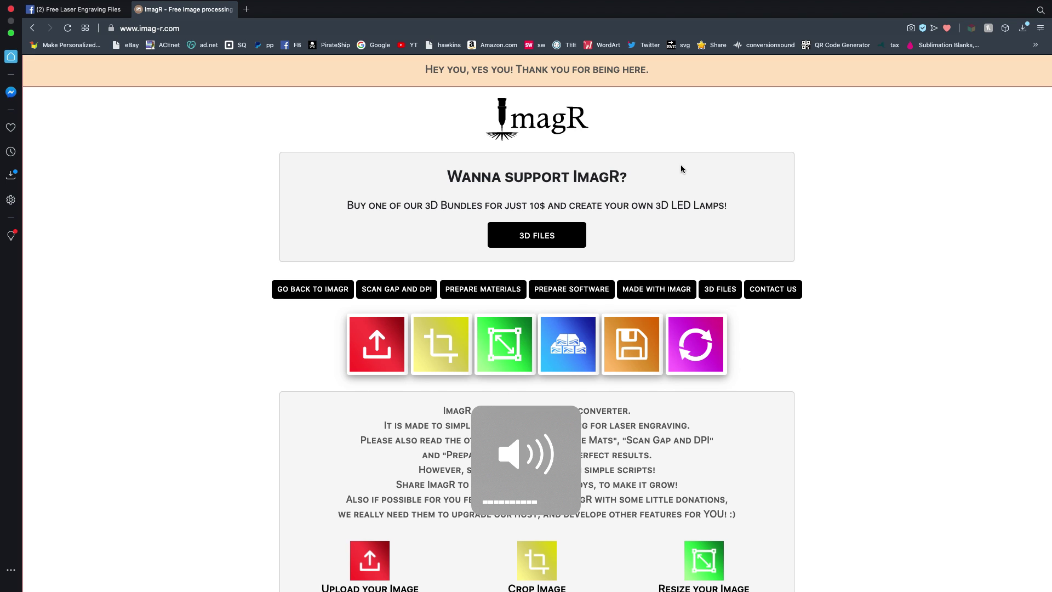
mouse_move(852, 3)
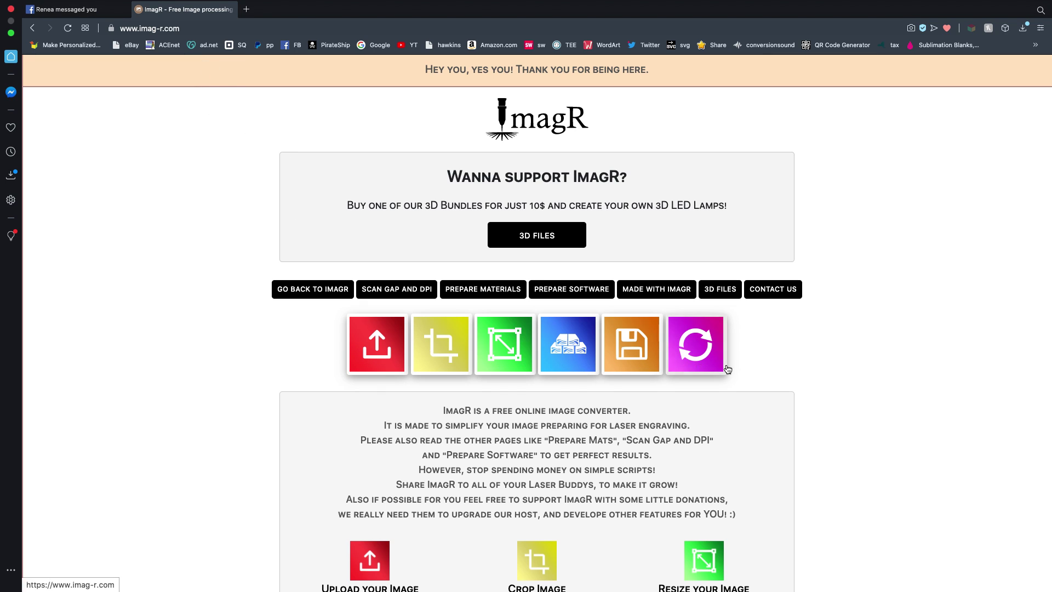
scroll(433, 373, down, 5)
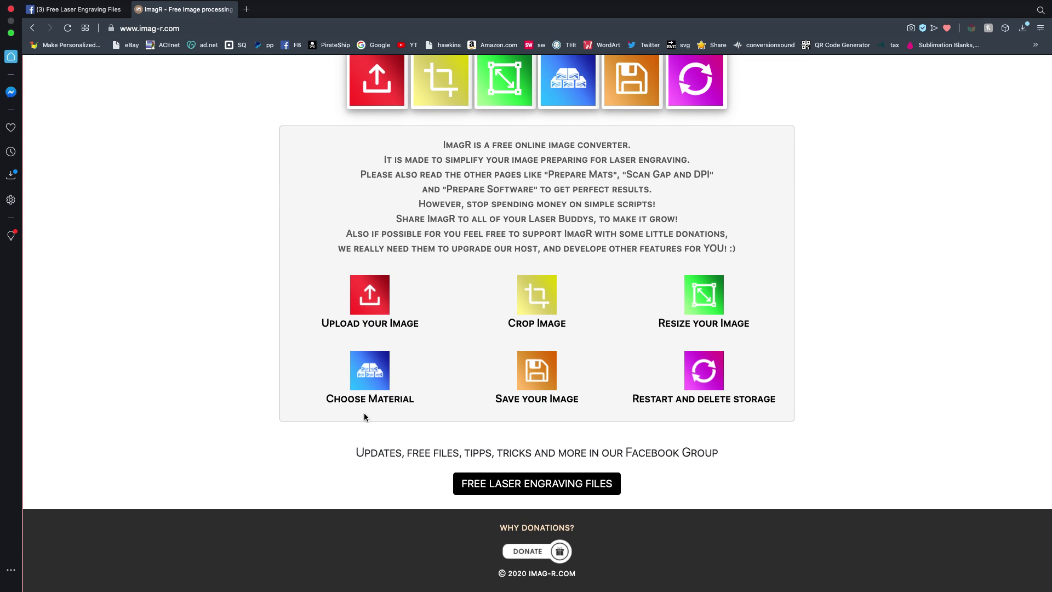
scroll(368, 214, up, 1)
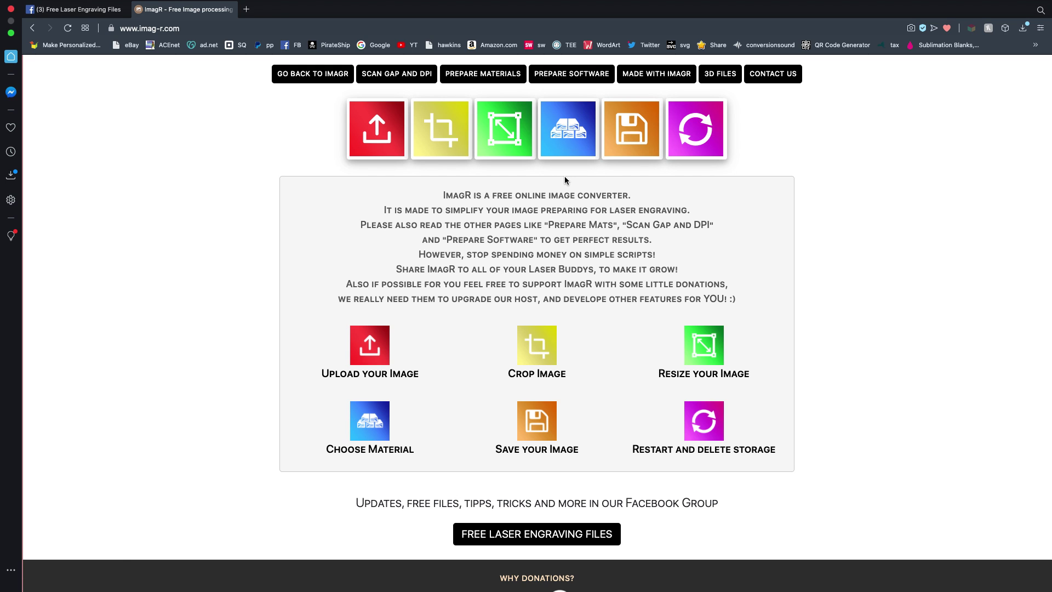
scroll(565, 179, down, 1)
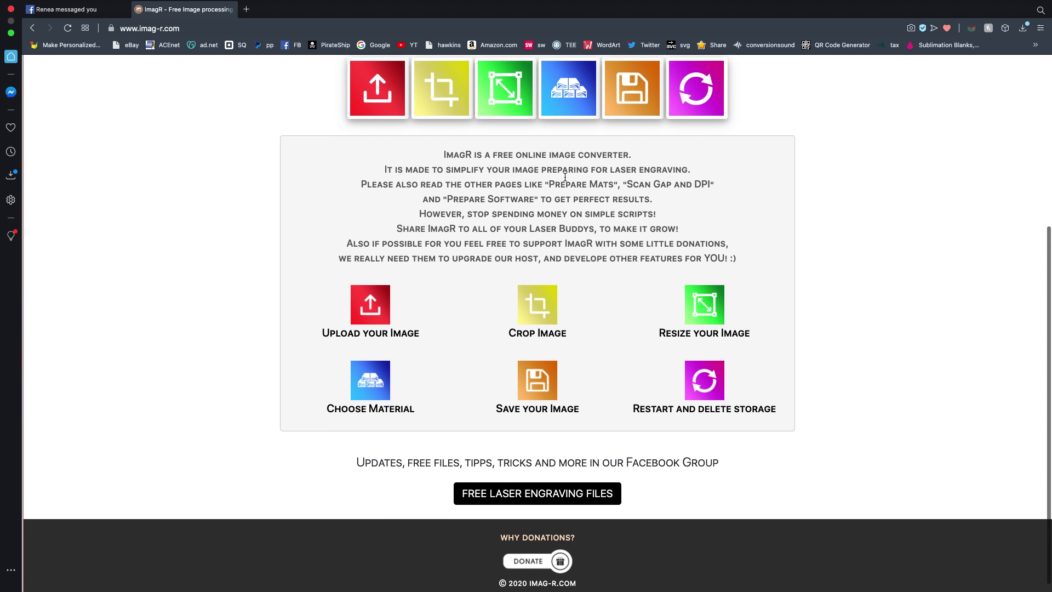
scroll(565, 180, up, 4)
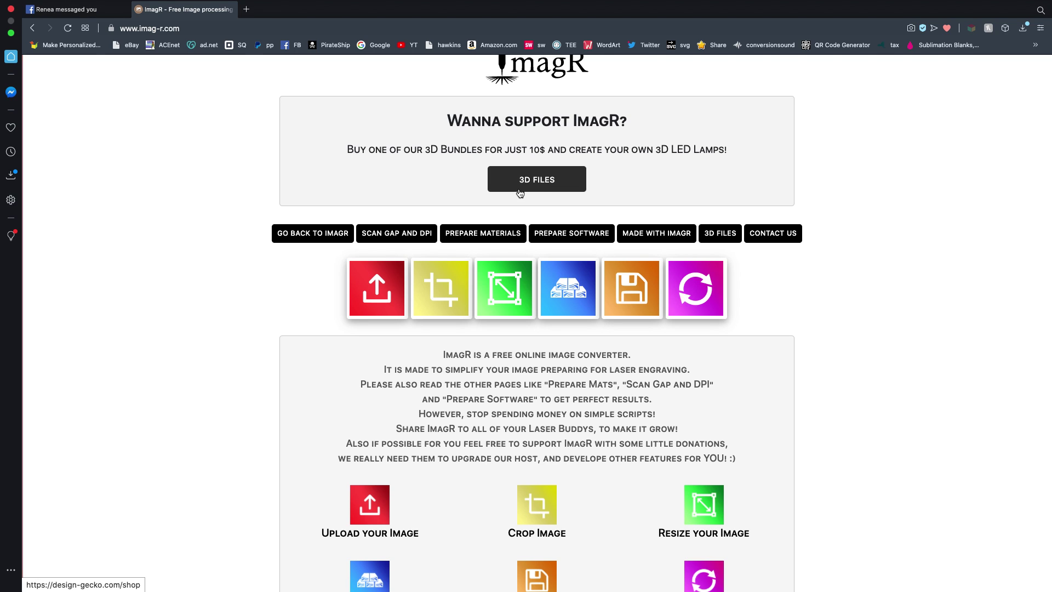
- Upload the headdress portrait JPG from the Desktop, loading it at 960×640 px, 96 DPI
click(377, 293)
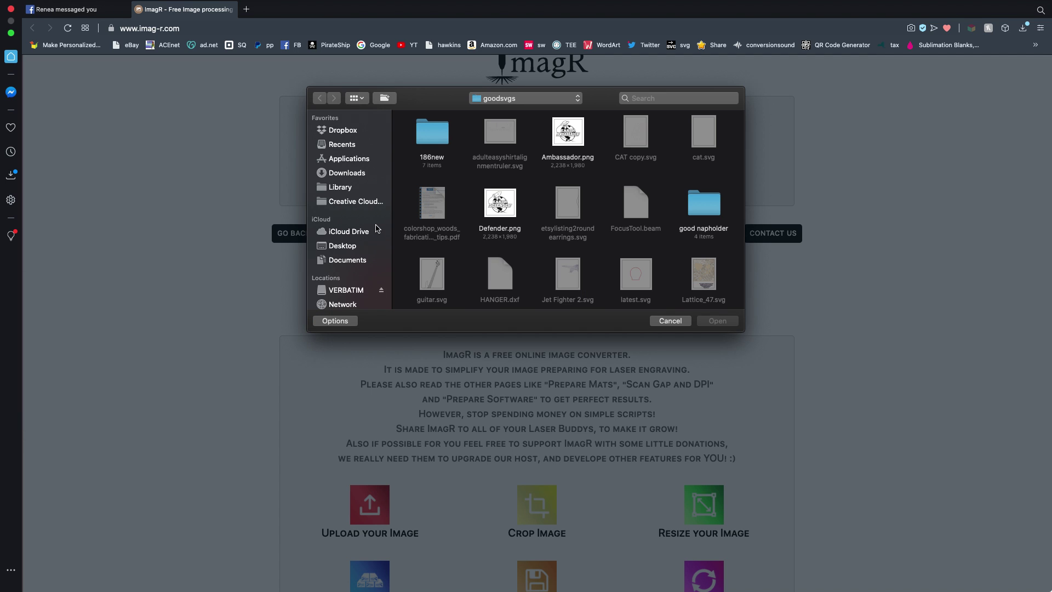
click(351, 248)
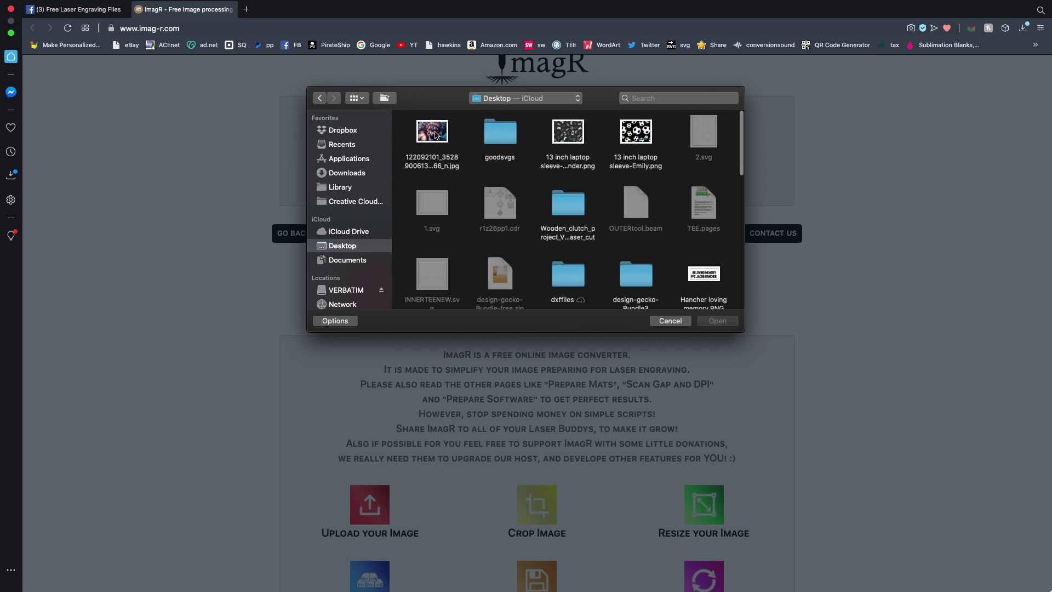
click(436, 135)
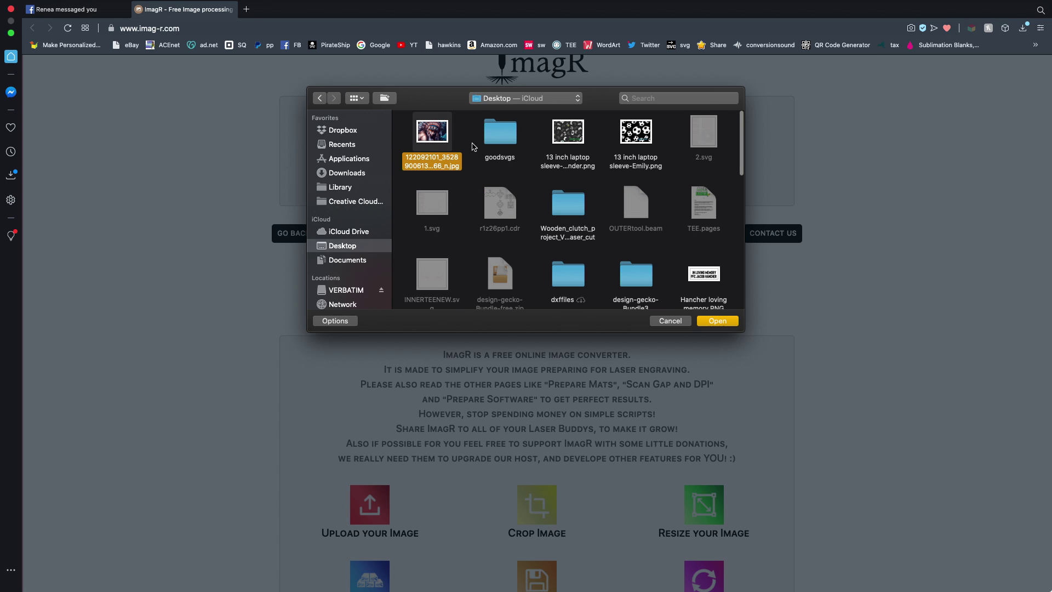
click(717, 321)
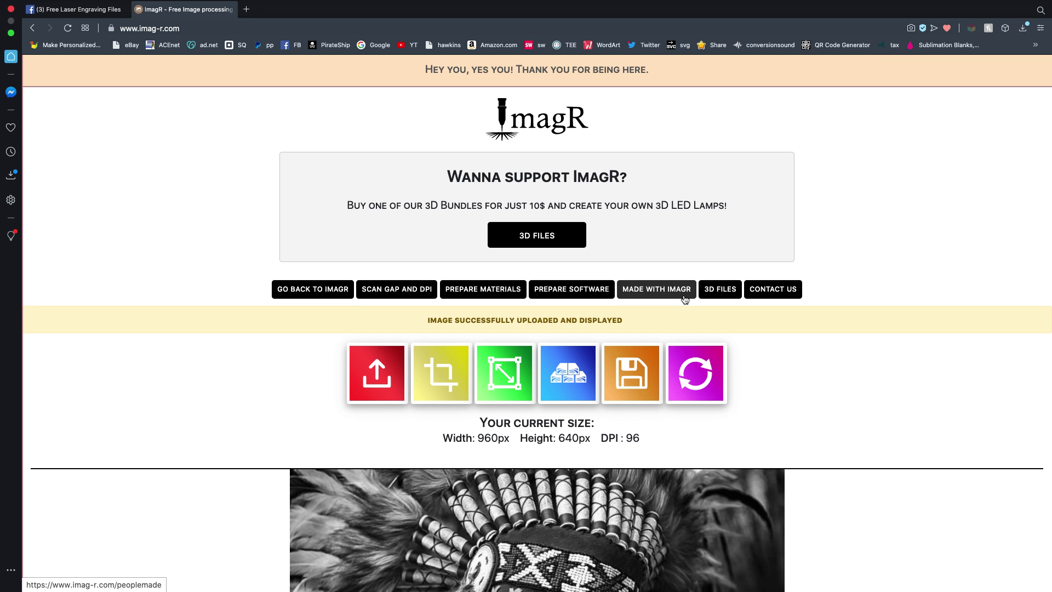
scroll(685, 299, down, 5)
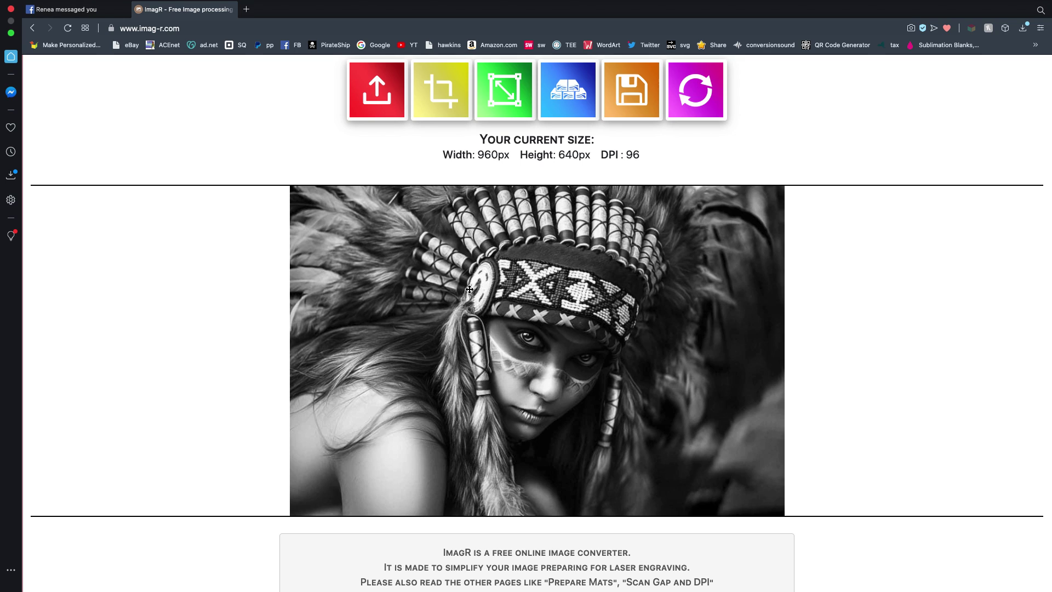
scroll(470, 289, up, 1)
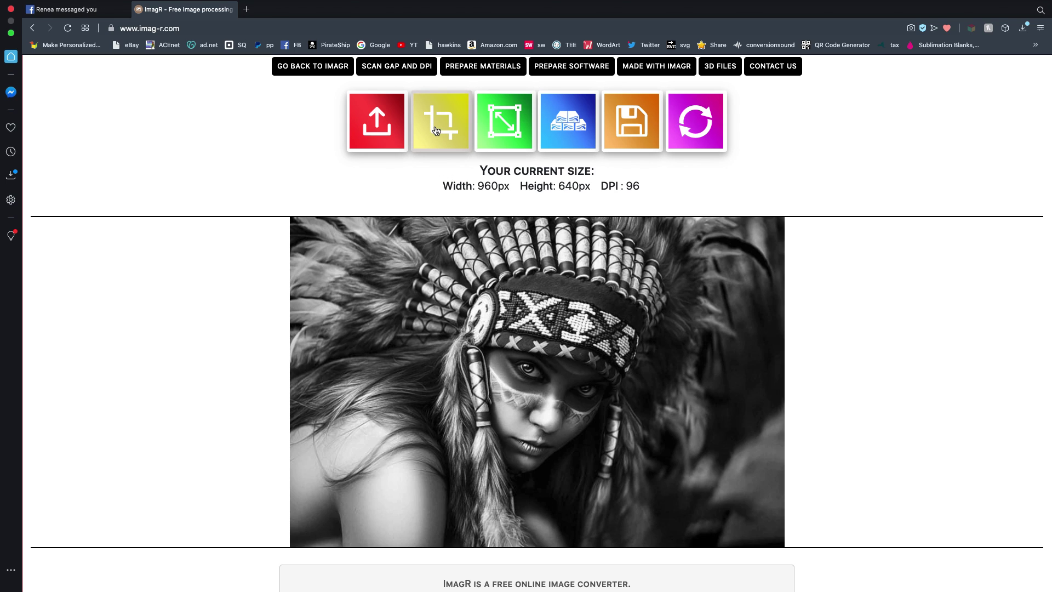
click(435, 130)
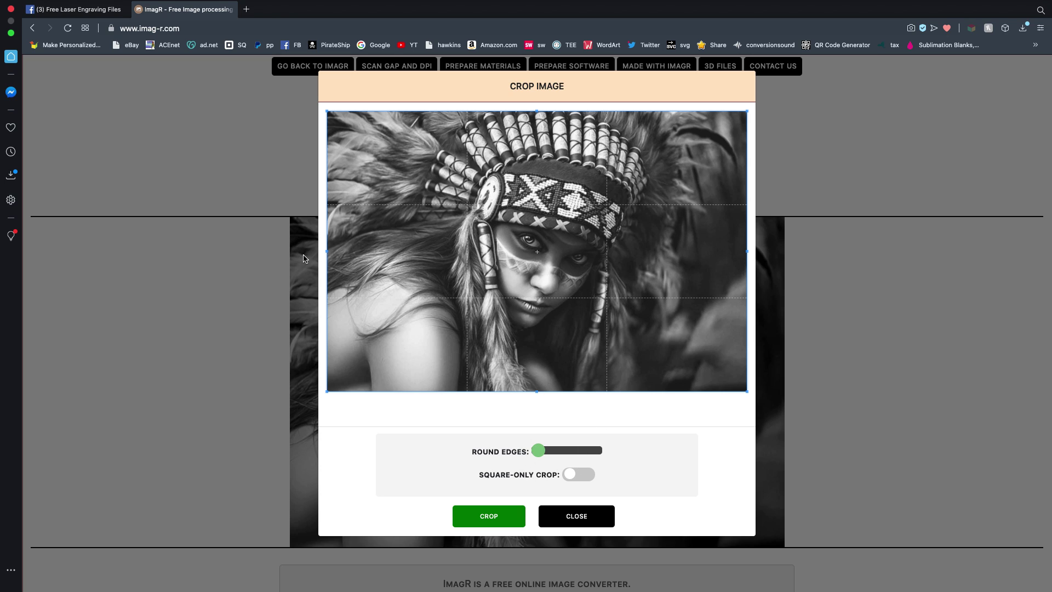
drag(326, 251, 396, 252)
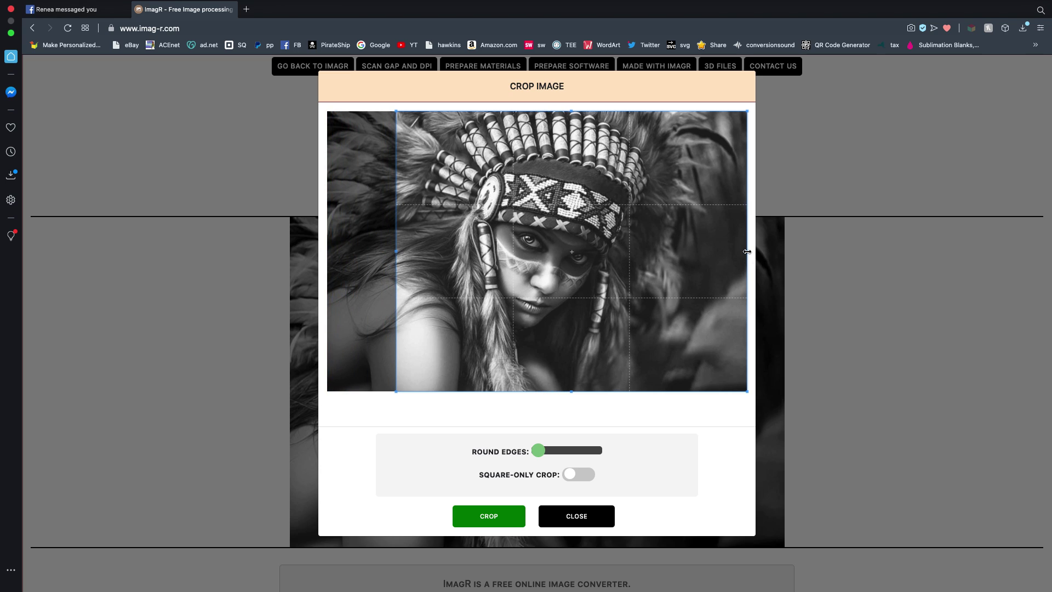
drag(747, 252, 662, 253)
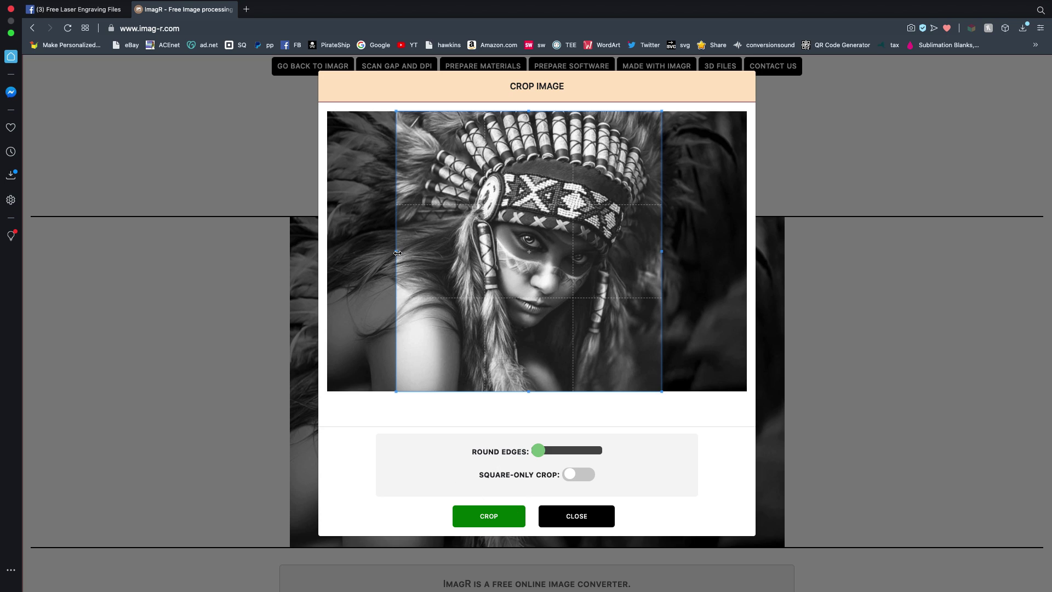
drag(397, 252, 329, 251)
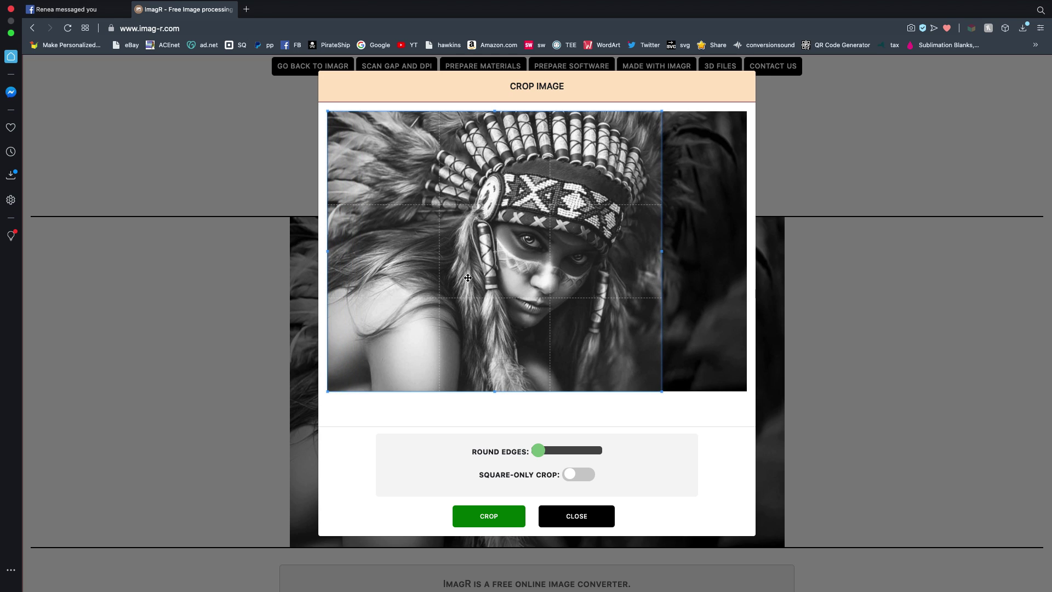
drag(663, 250, 747, 251)
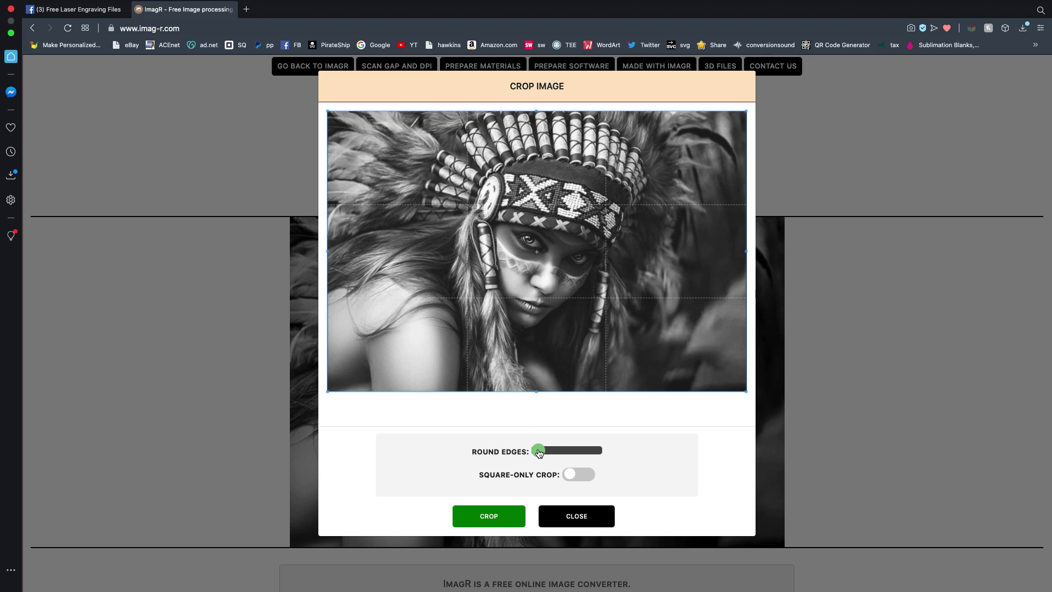
drag(540, 452, 553, 452)
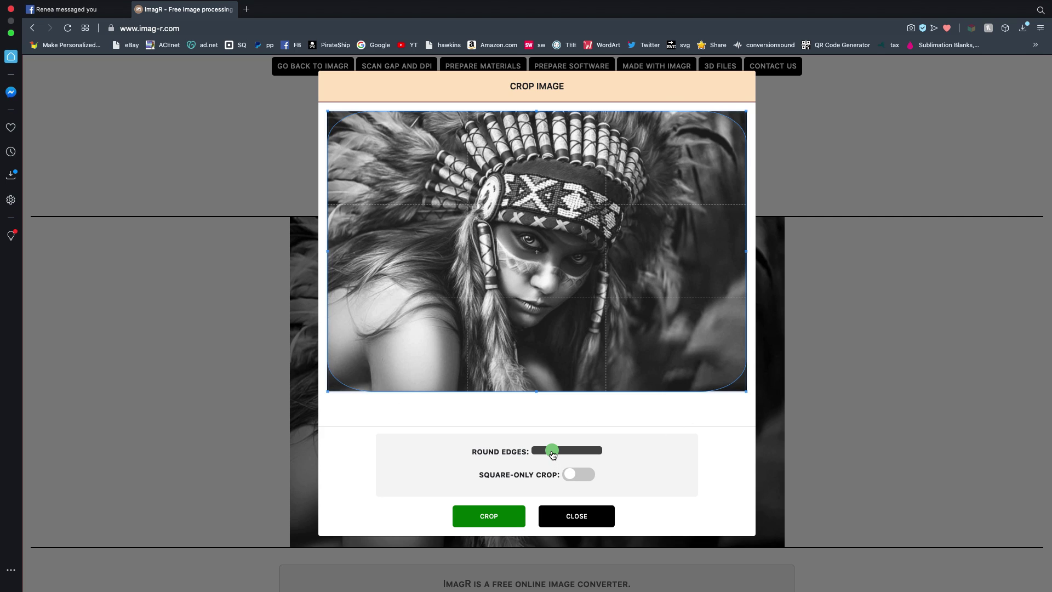
drag(552, 454, 566, 456)
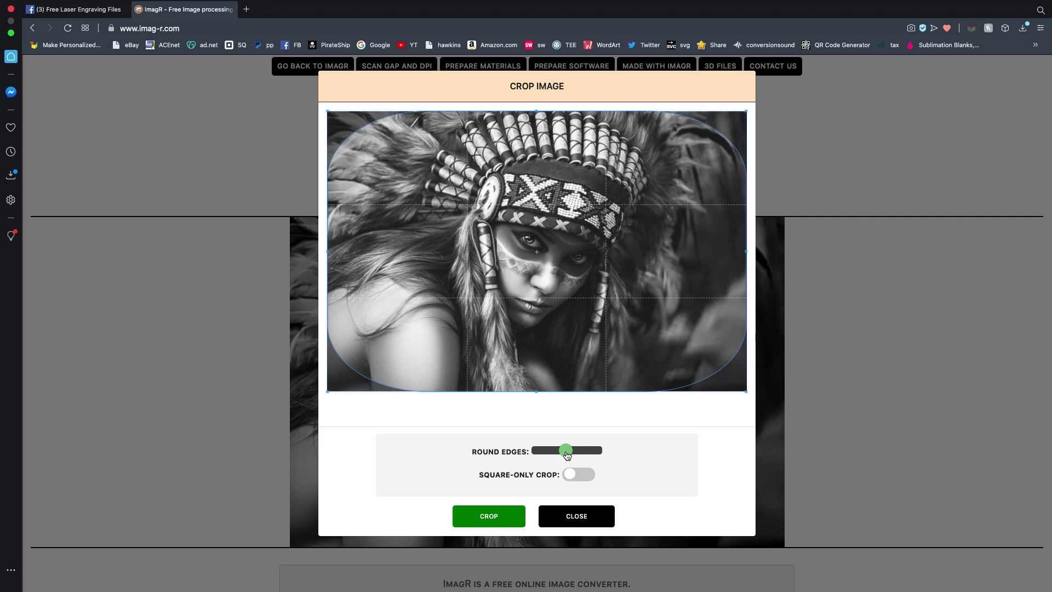
drag(566, 451, 528, 455)
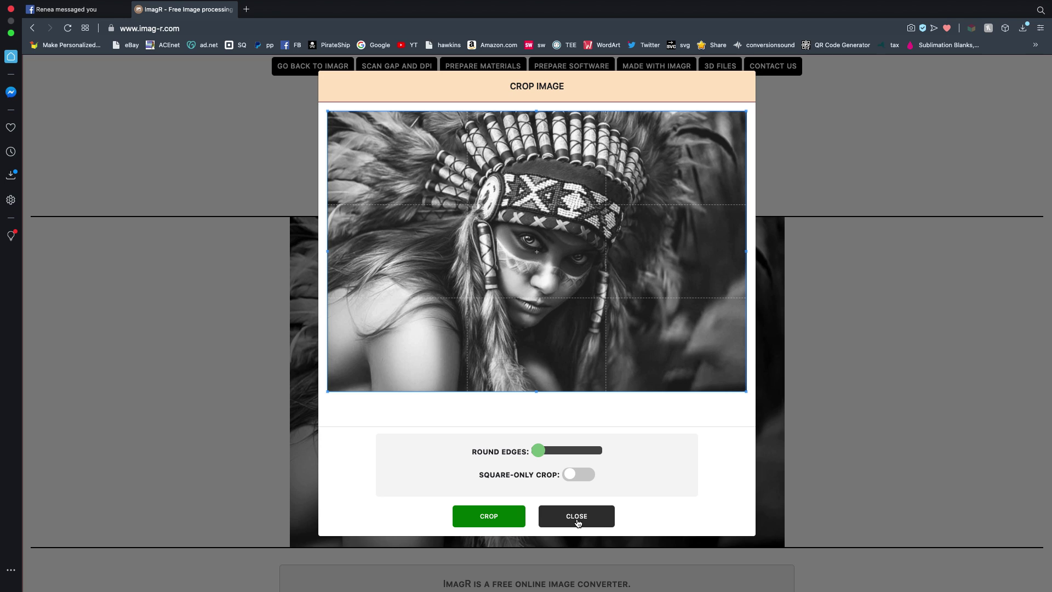
click(577, 518)
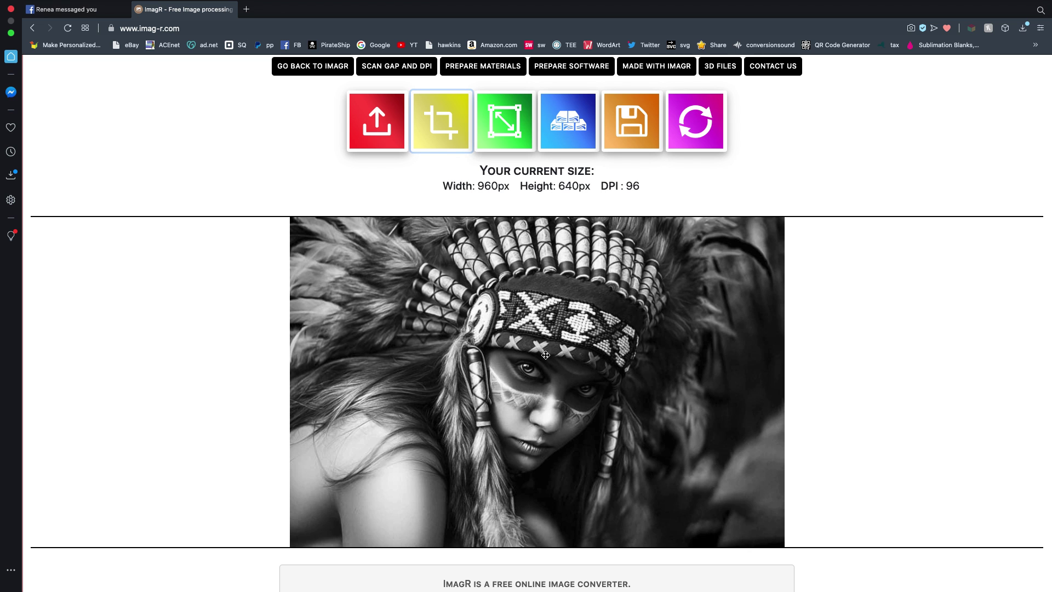
- Resize the portrait in inches to 10 in × 6.67 in at 318 DPI
scroll(534, 362, down, 1)
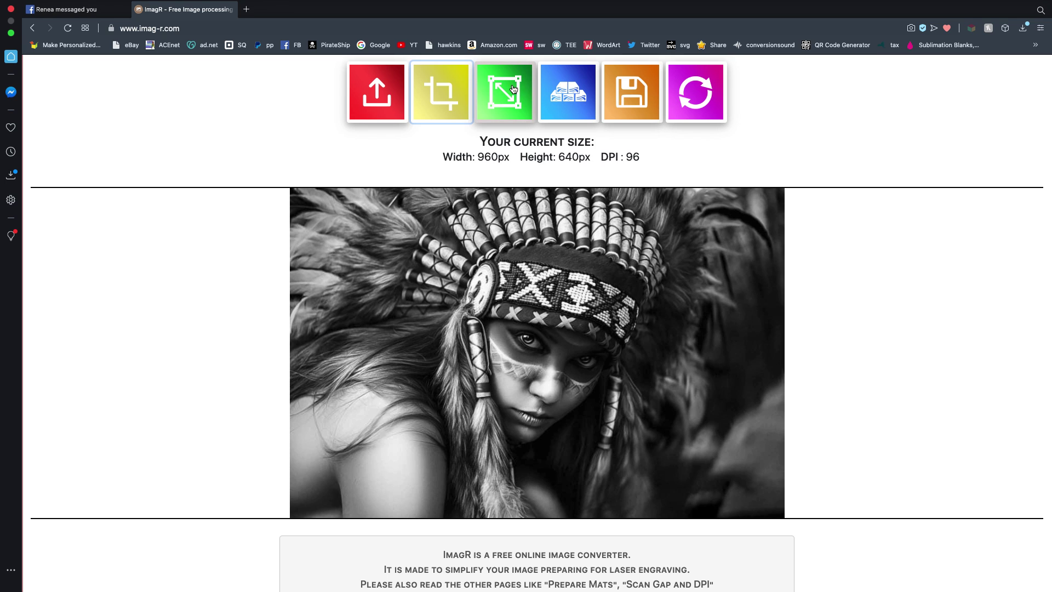
scroll(670, 378, down, 10)
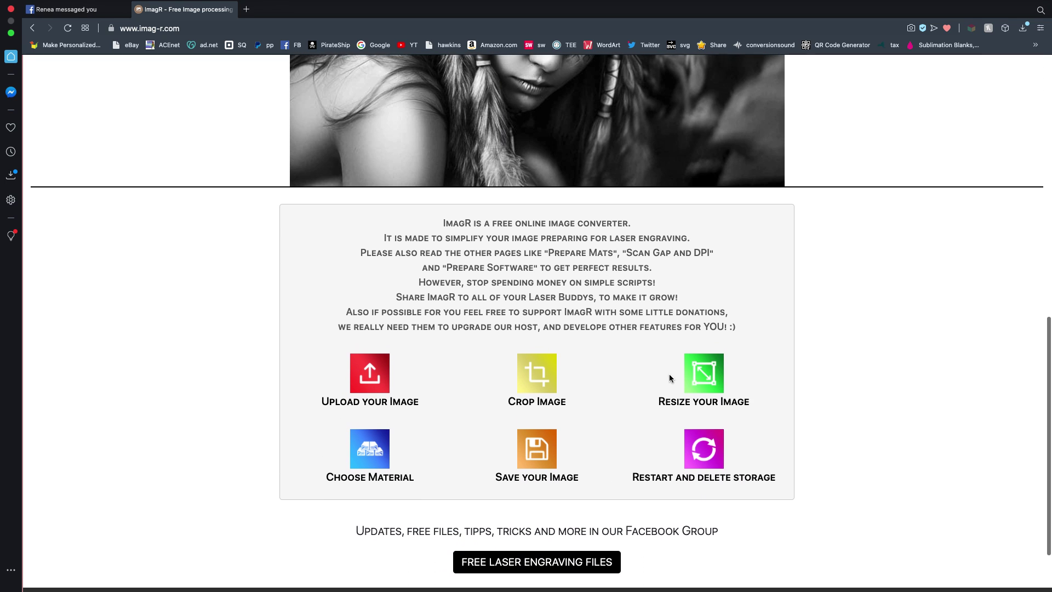
scroll(652, 360, up, 10)
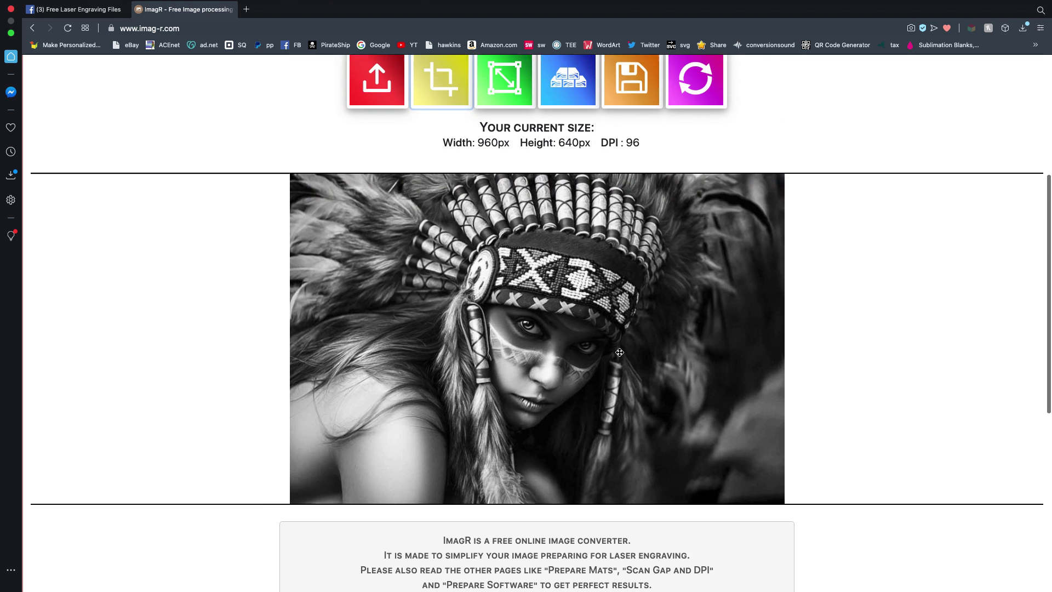
scroll(620, 352, up, 4)
click(507, 196)
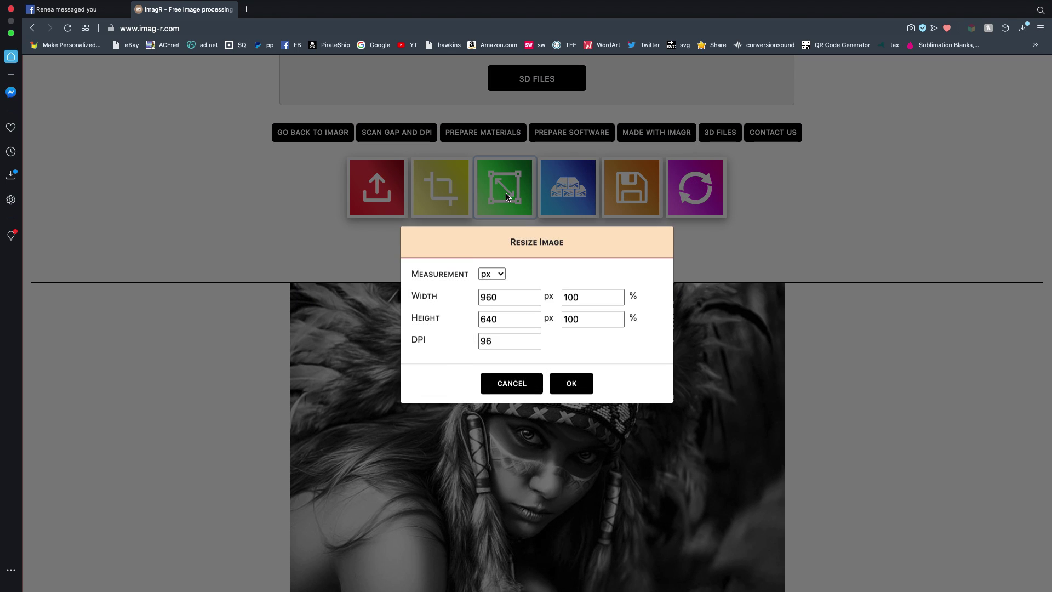
click(499, 284)
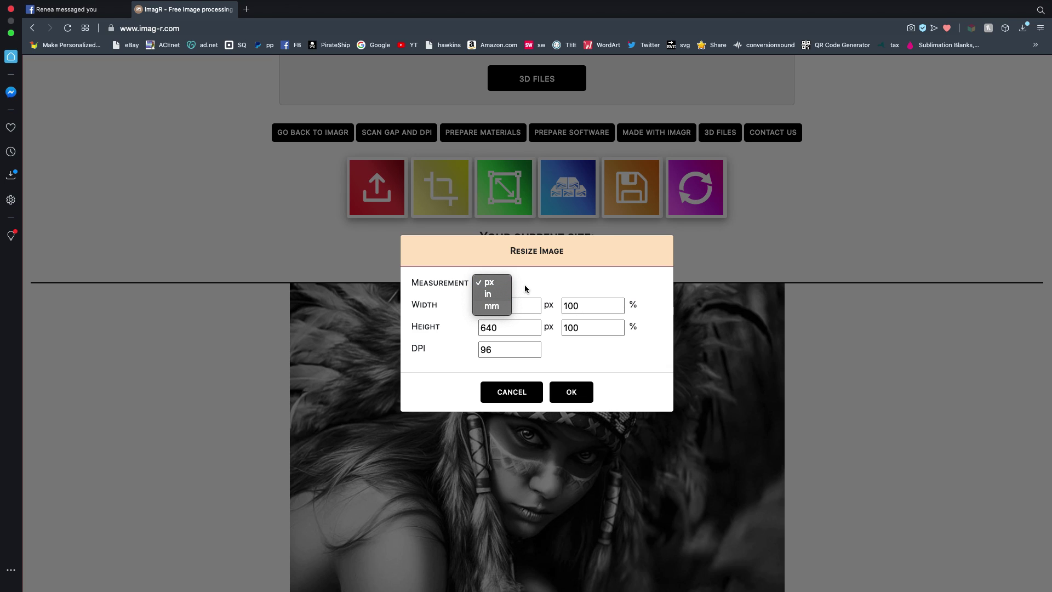
click(496, 300)
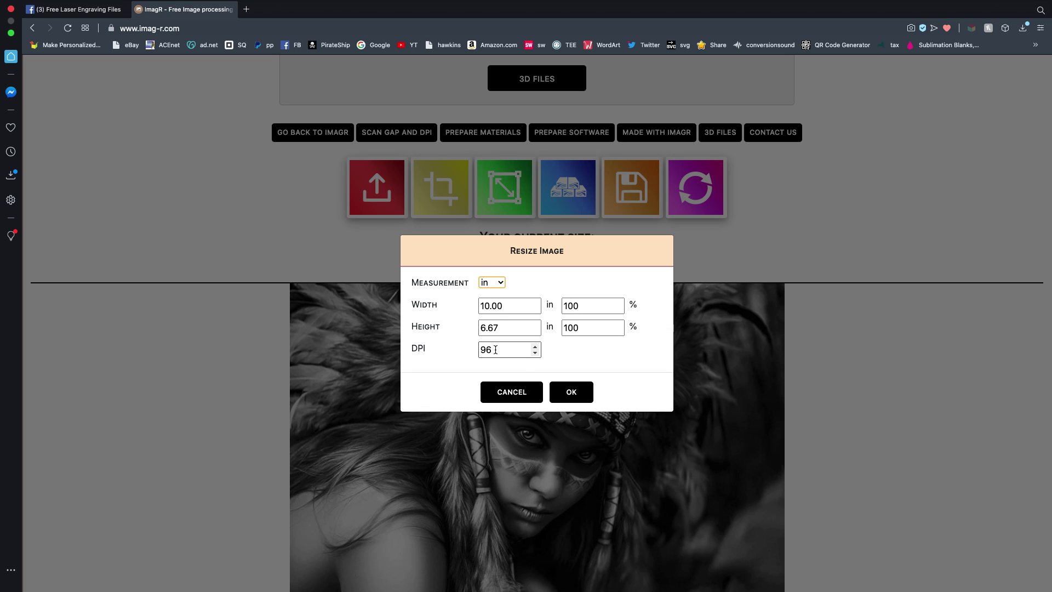
drag(495, 350, 470, 352)
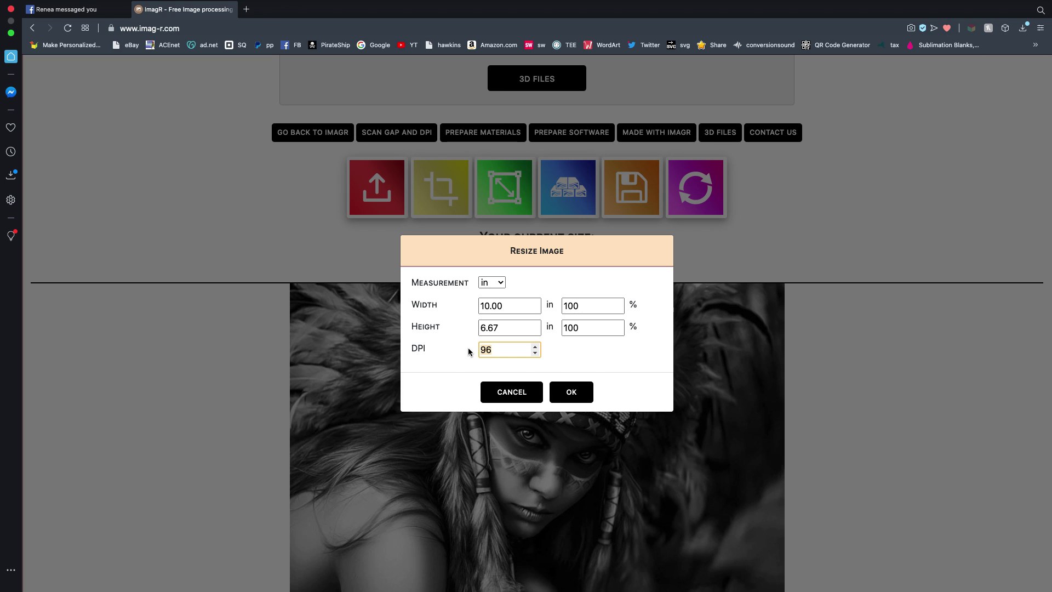
text(318)
click(571, 394)
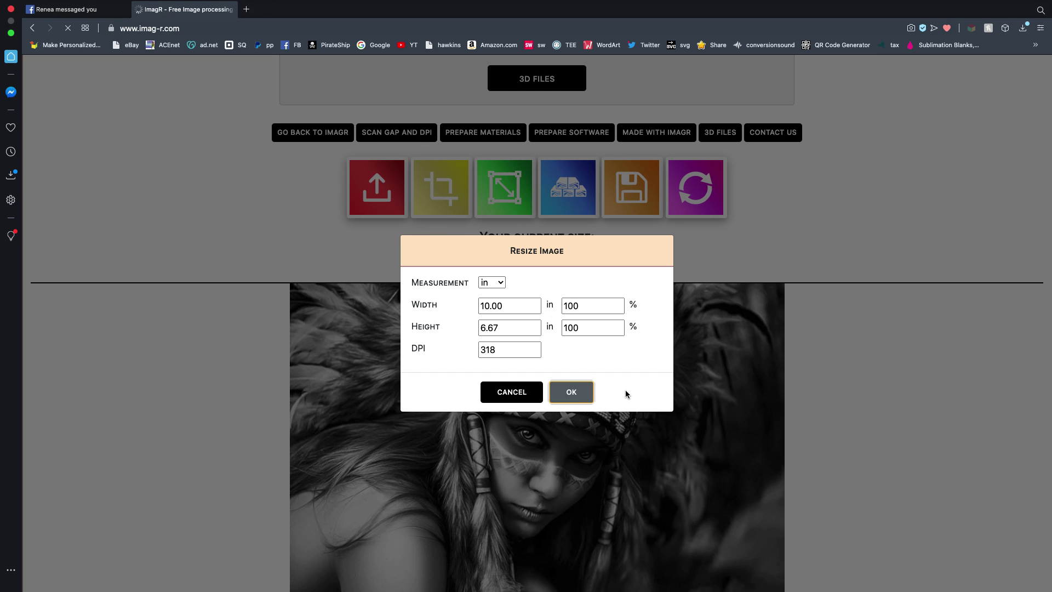
scroll(626, 389, down, 7)
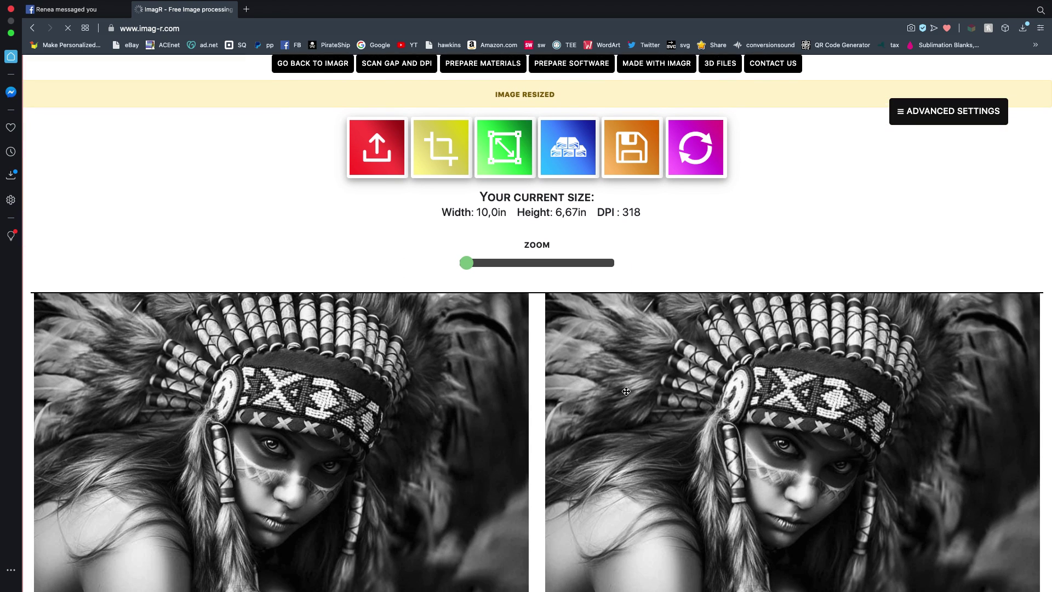
scroll(626, 391, up, 1)
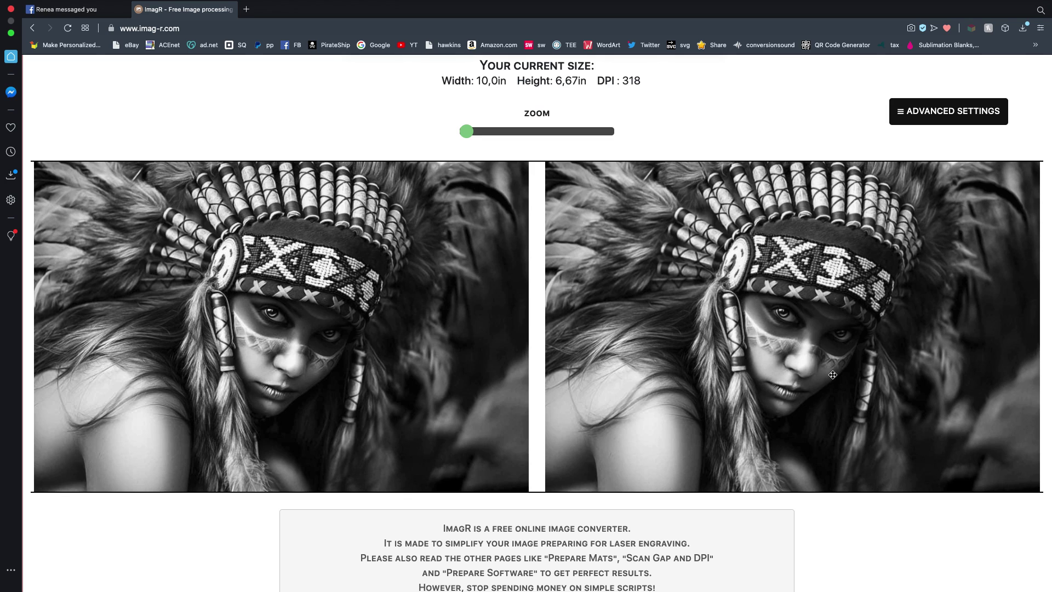
scroll(620, 390, up, 1)
scroll(620, 390, up, 2)
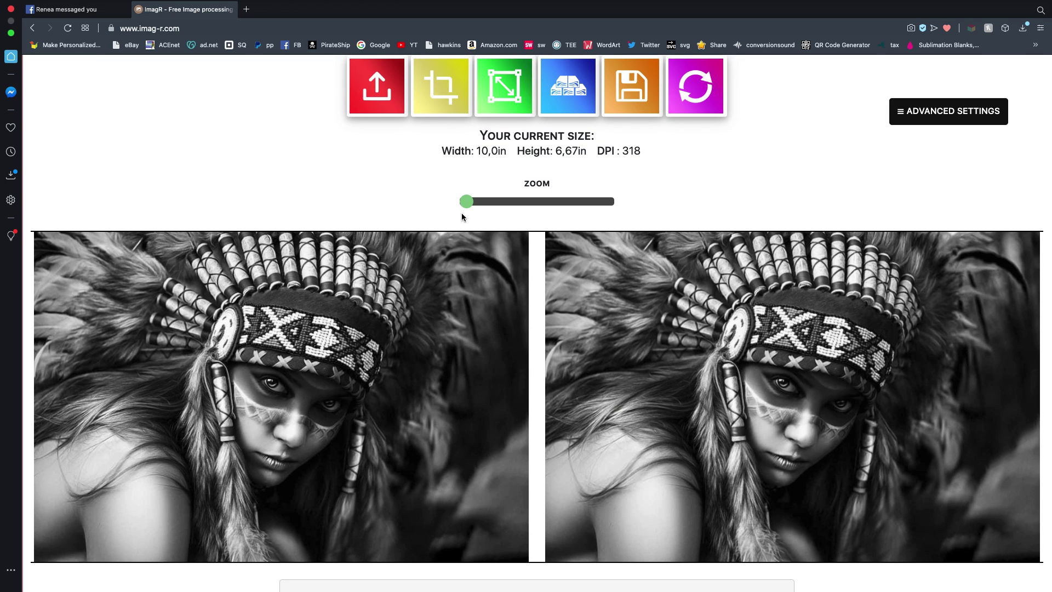
mouse_move(467, 206)
mouse_down()
mouse_move(533, 211)
mouse_move(465, 205)
mouse_up()
- In Advanced Settings, mirror the portrait, then toggle Invert on and back off
click(937, 112)
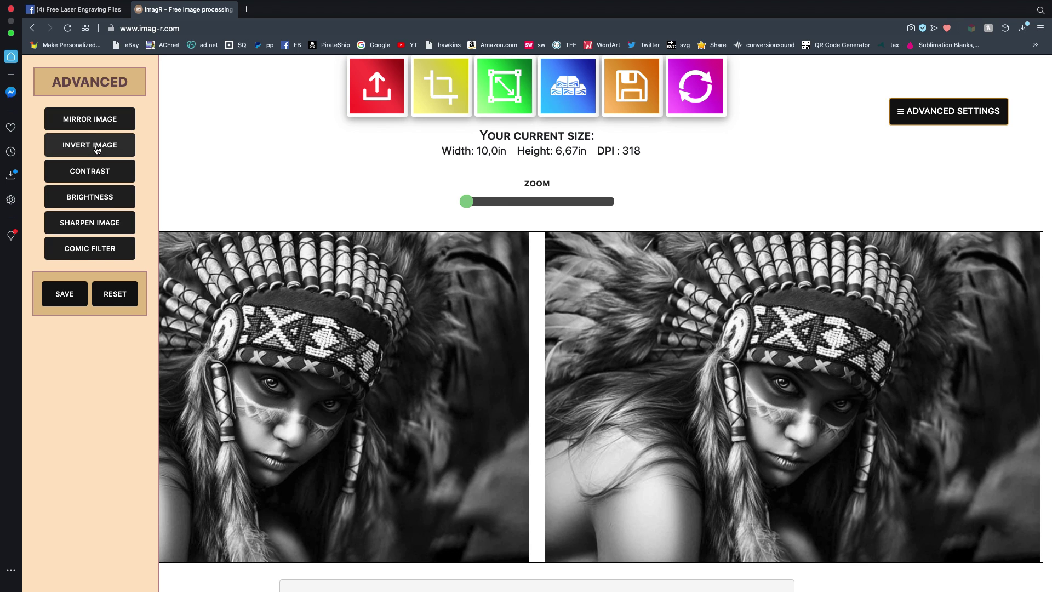
click(96, 120)
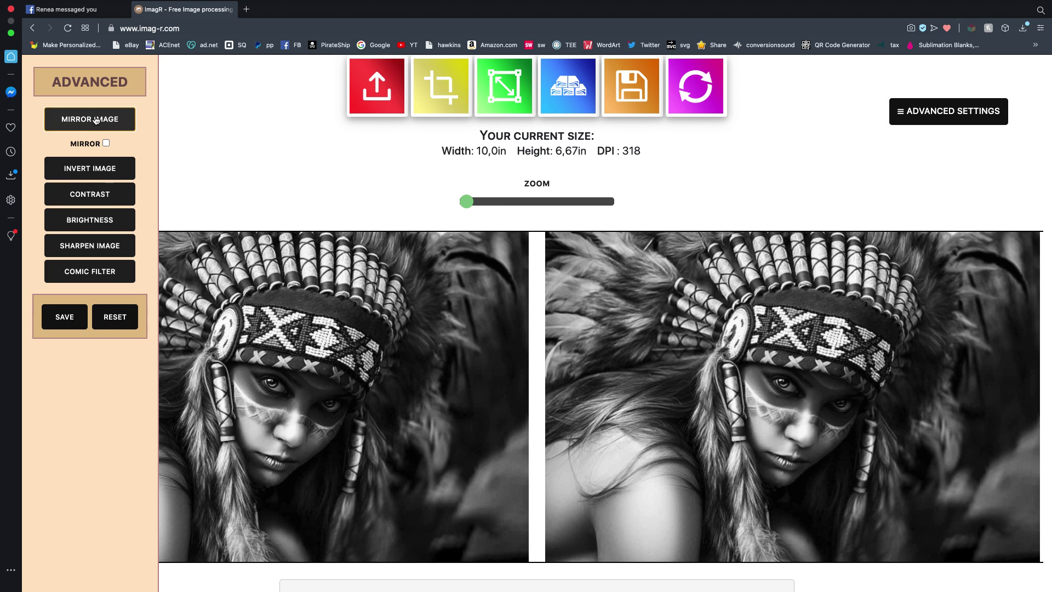
click(106, 142)
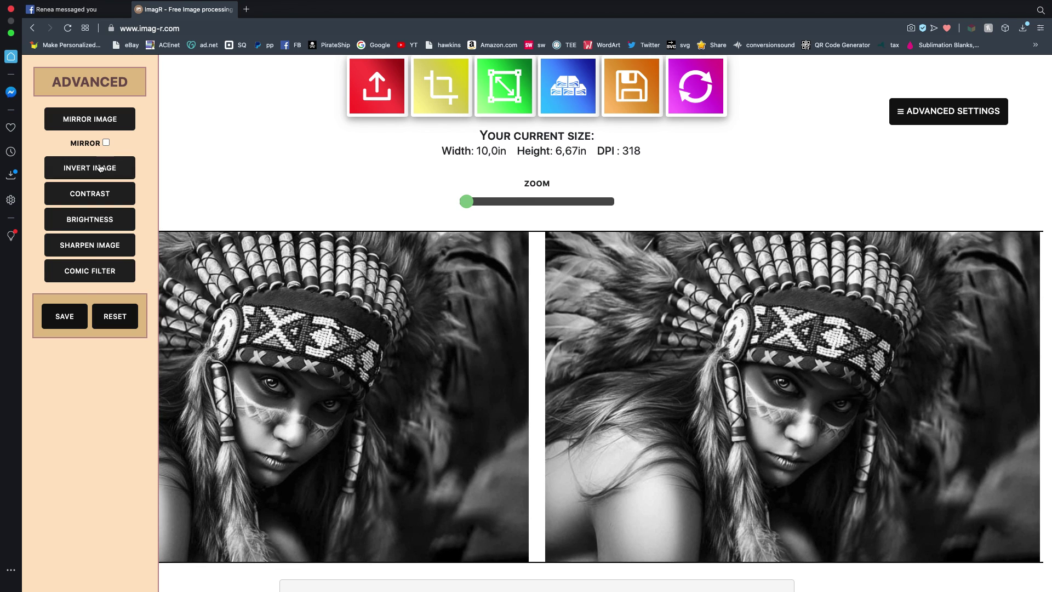
click(100, 167)
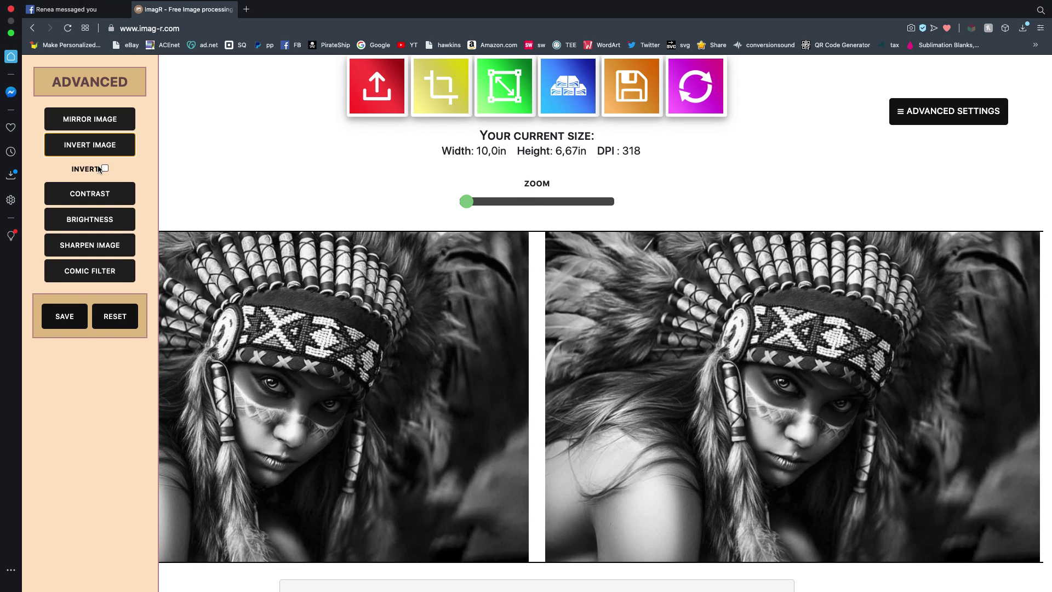
click(104, 168)
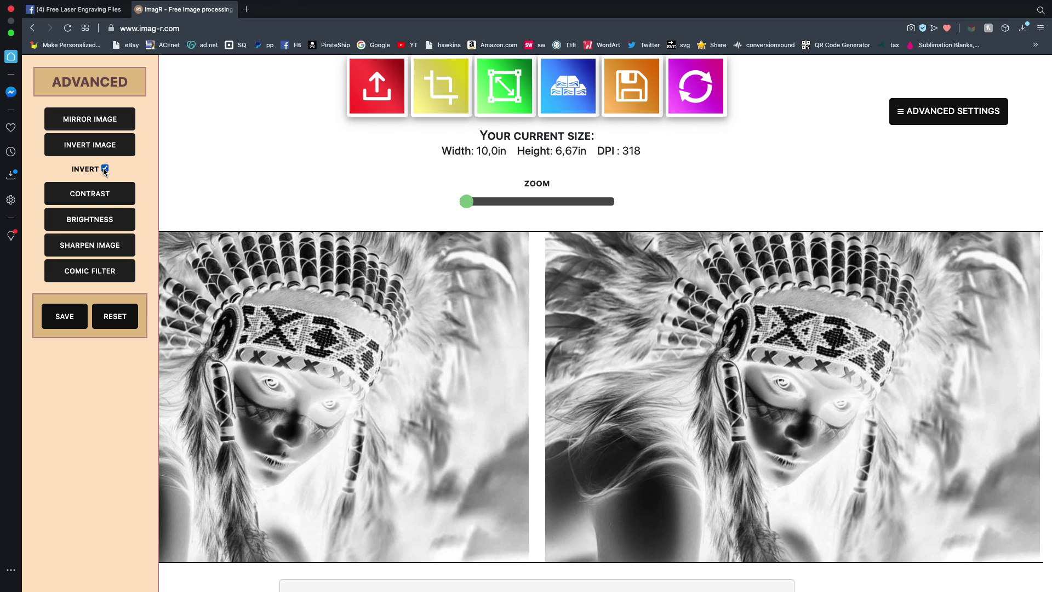
click(104, 169)
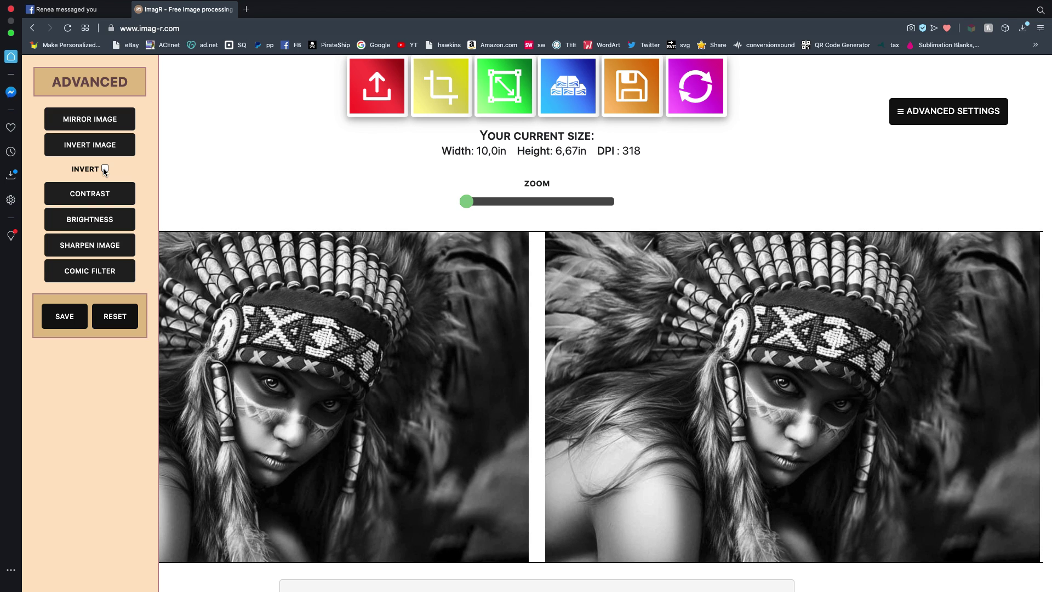
- Fine-tune the portrait's contrast by nudging the Contrast slider up and down
scroll(94, 196, down, 1)
click(93, 195)
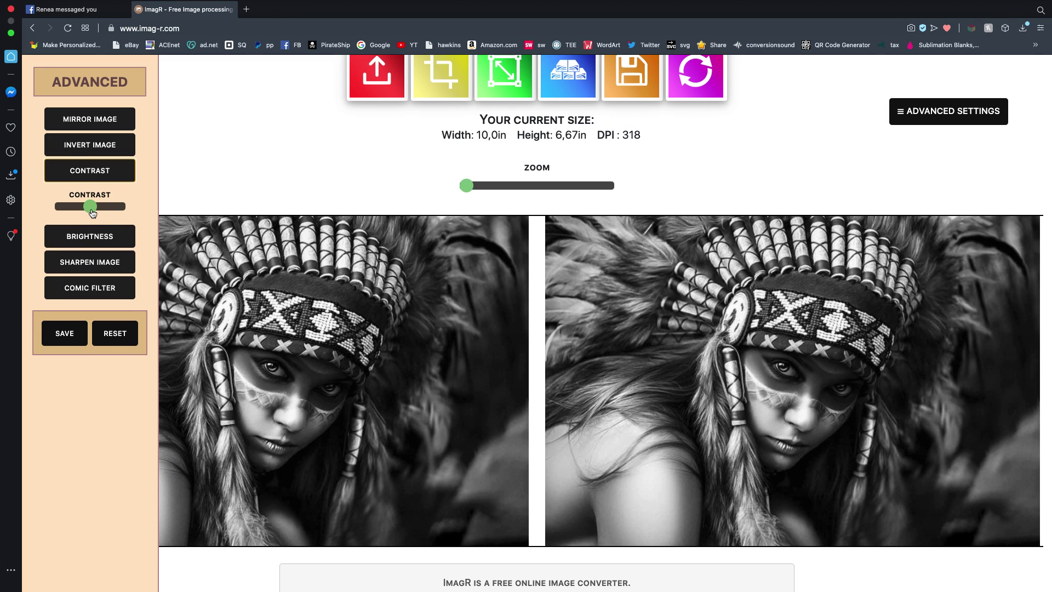
click(92, 213)
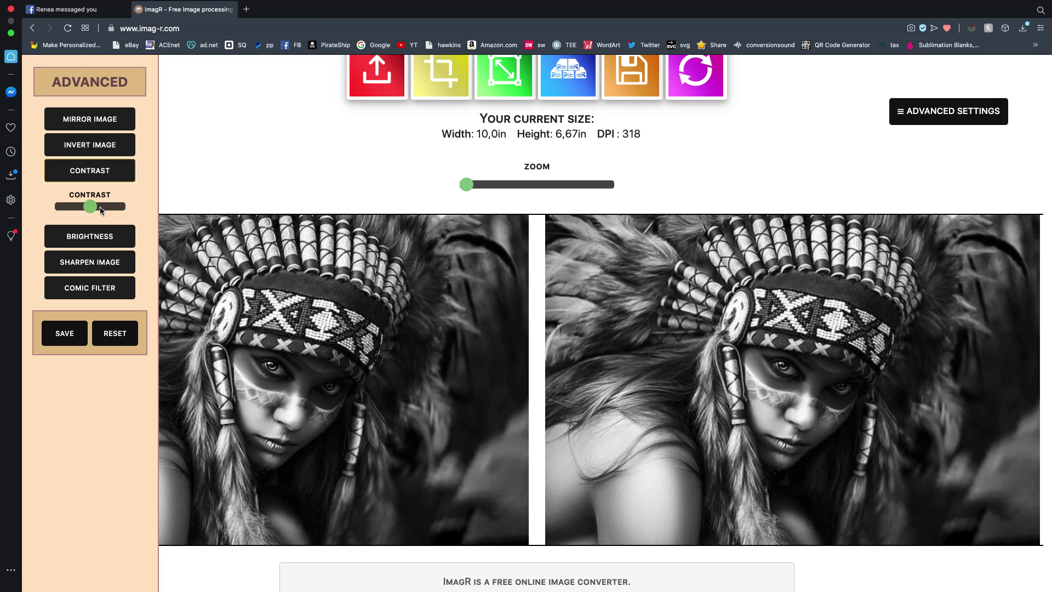
click(101, 212)
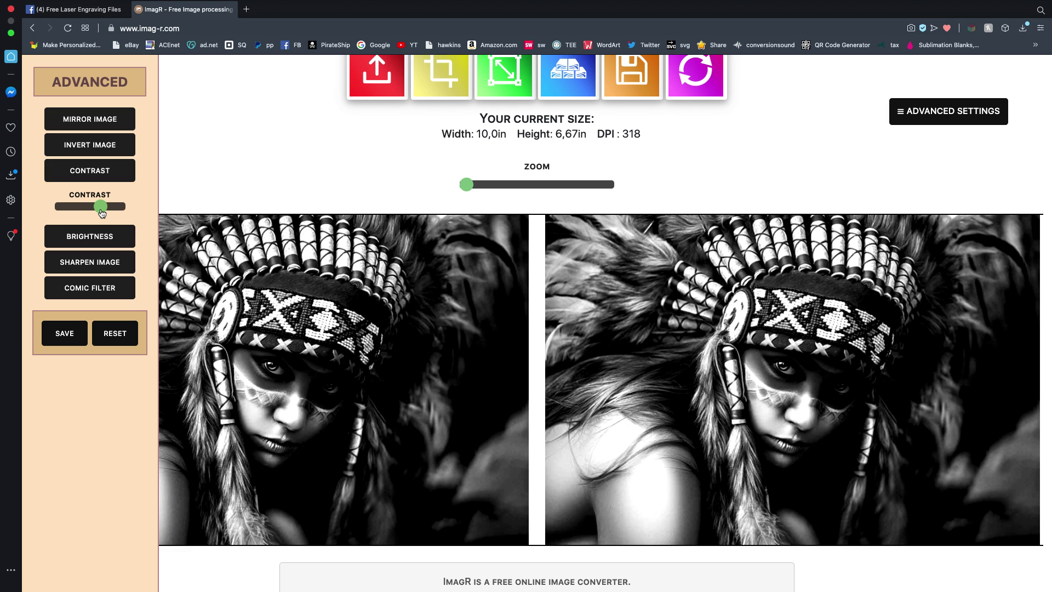
click(91, 209)
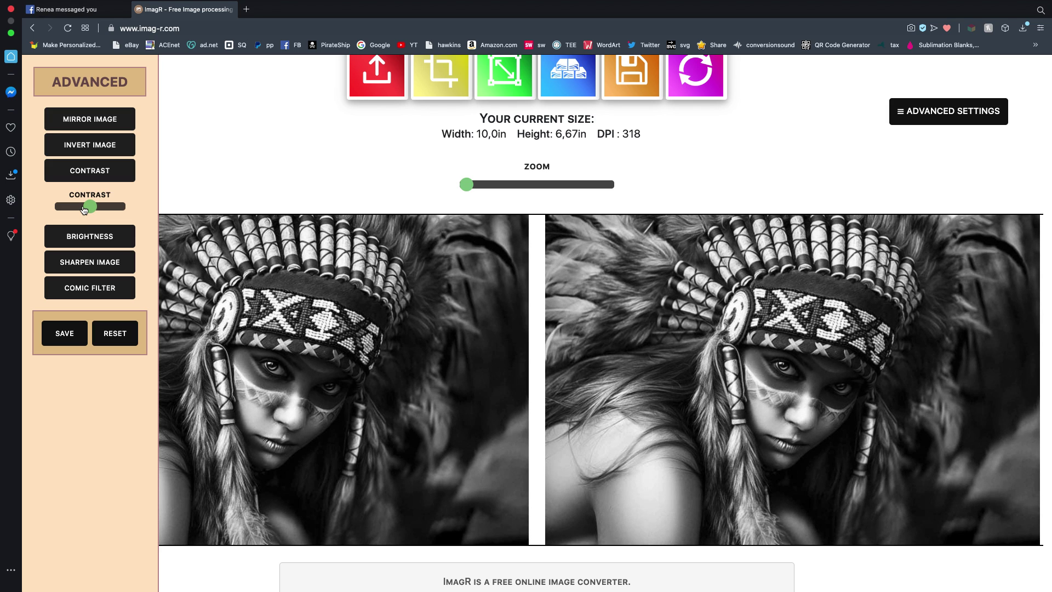
click(83, 210)
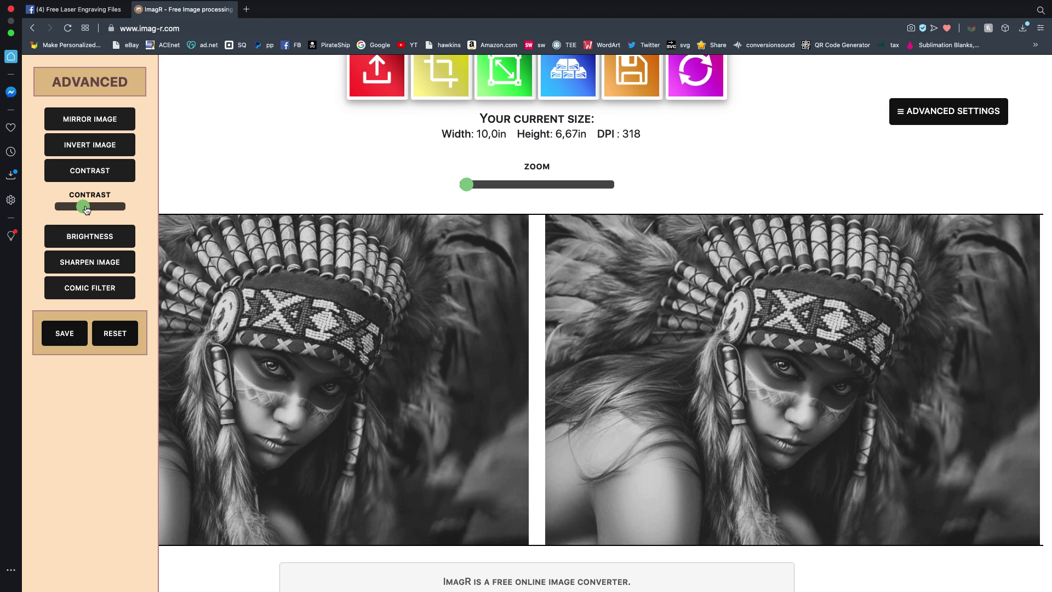
click(88, 209)
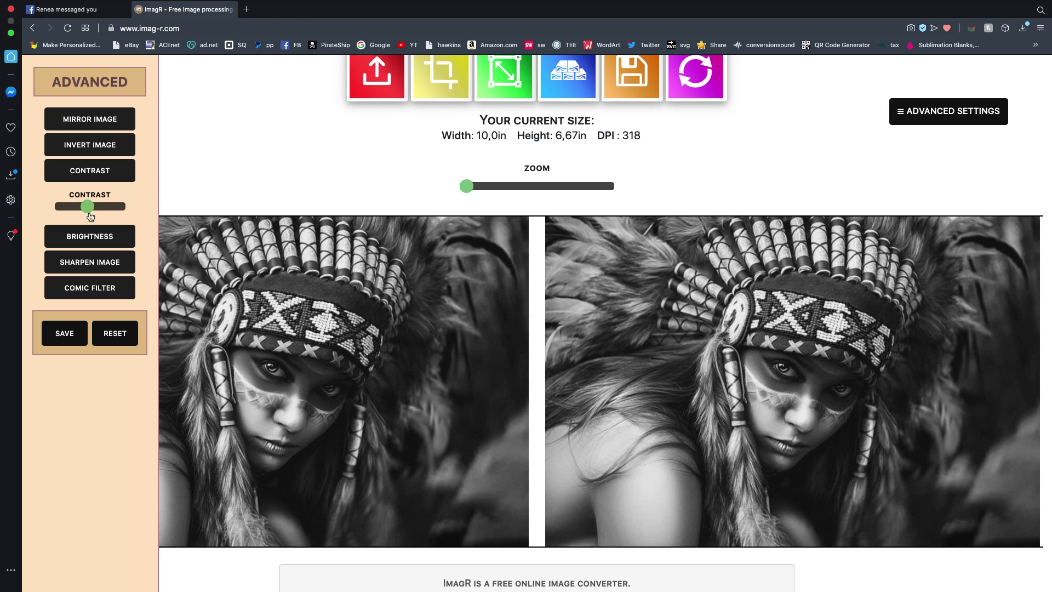
- Make the portrait slightly brighter with the Brightness slider
click(90, 241)
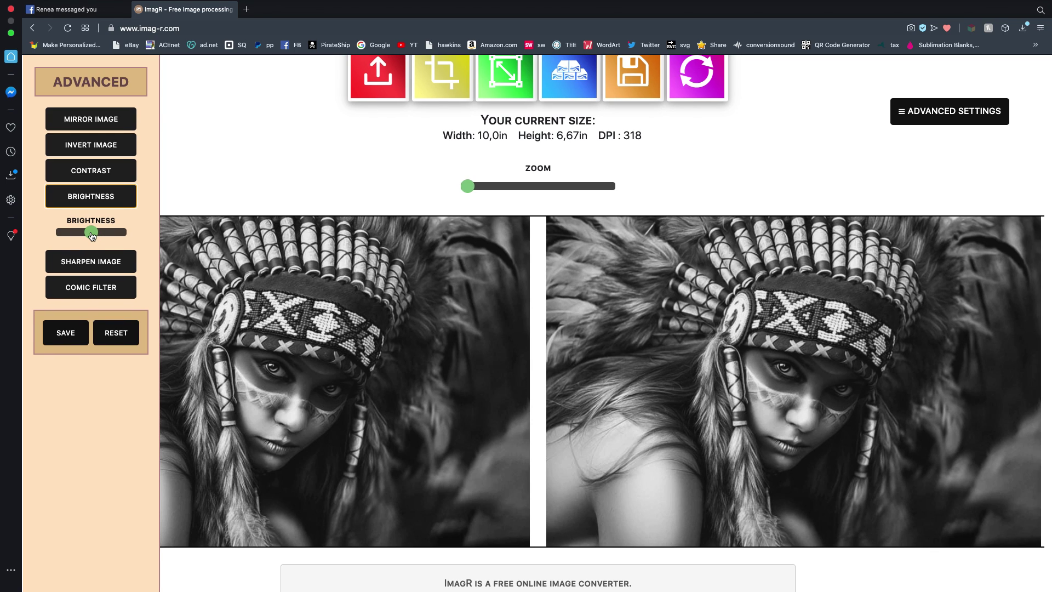
drag(92, 235, 96, 234)
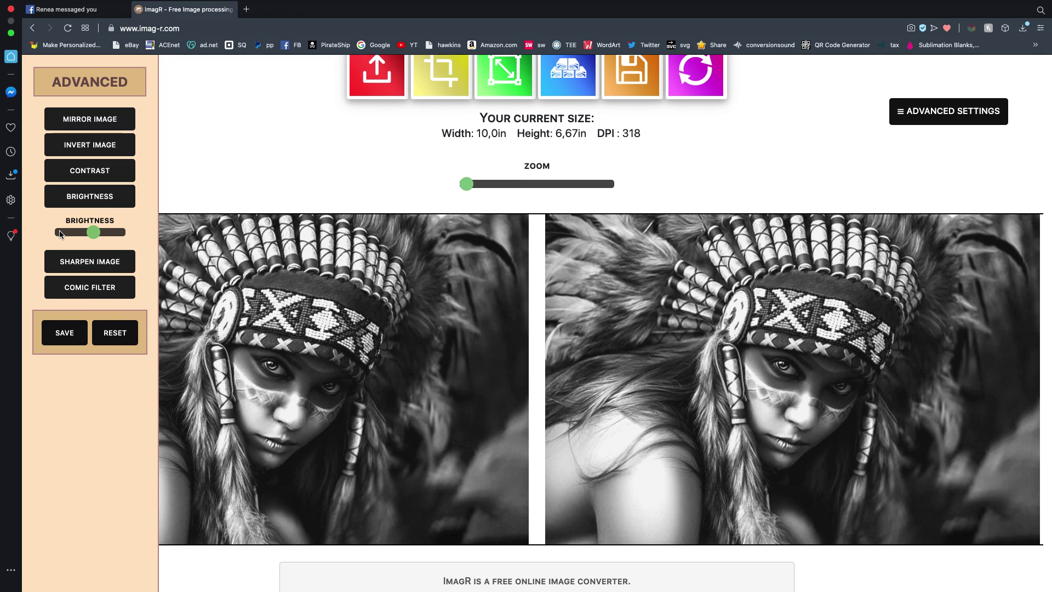
click(96, 265)
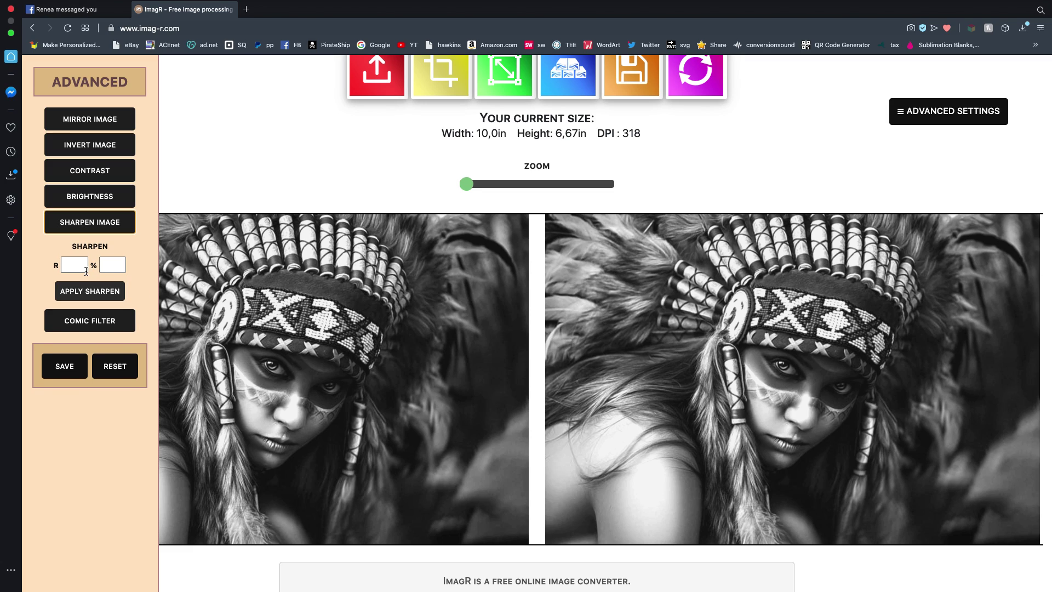
- Apply sharpening with radius R 25 and amount 25%
click(64, 267)
click(77, 265)
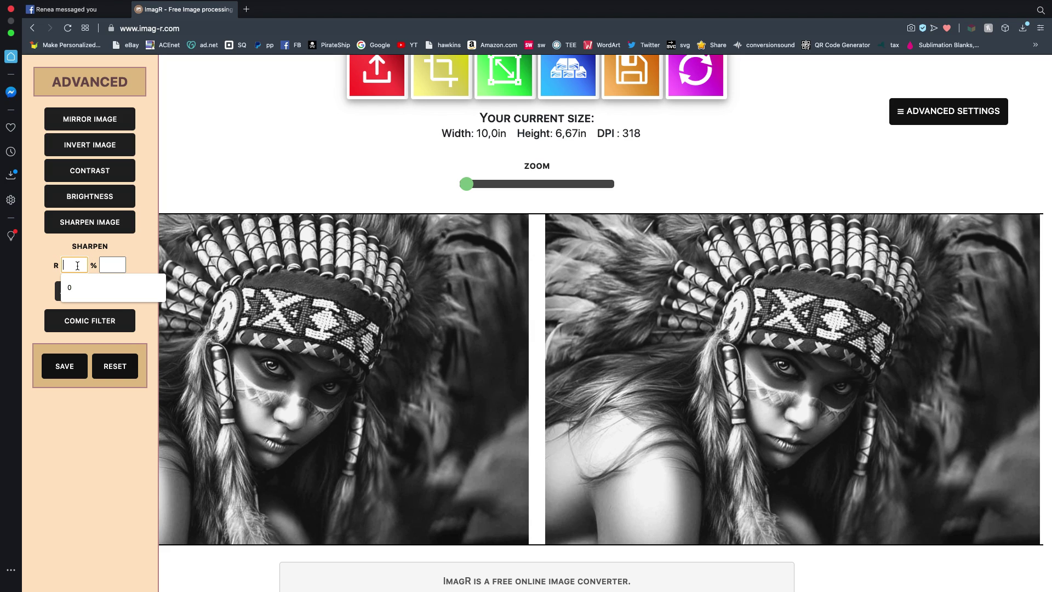
text(25)
key(Tab)
text(25)
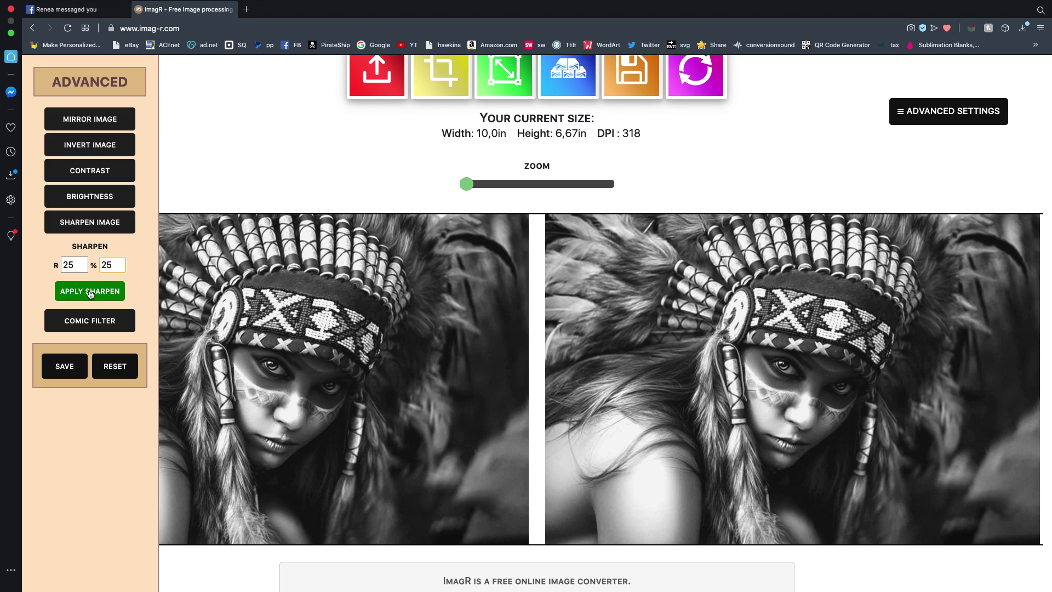
click(91, 293)
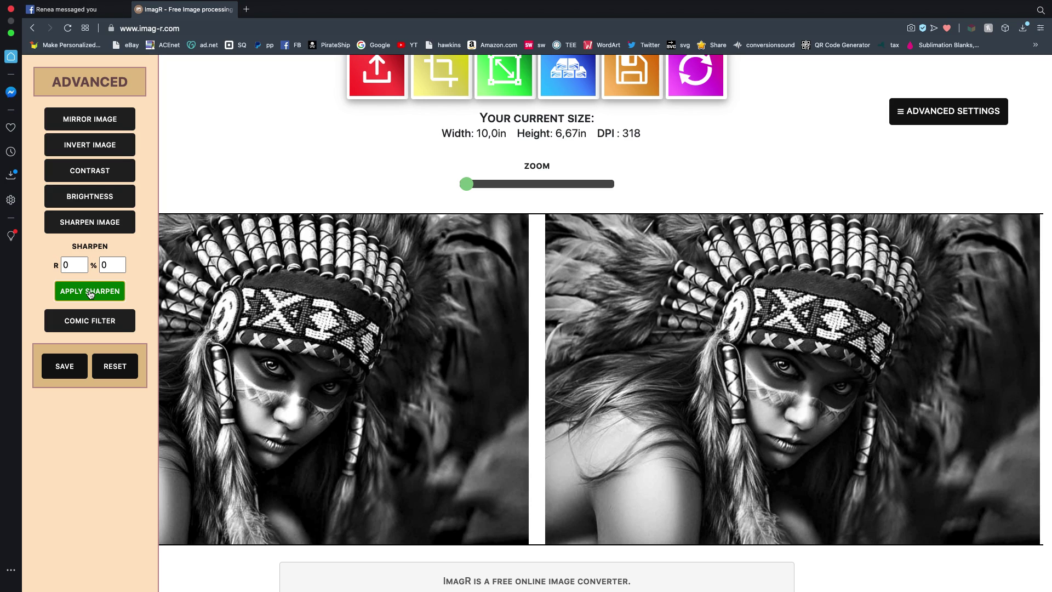
click(91, 295)
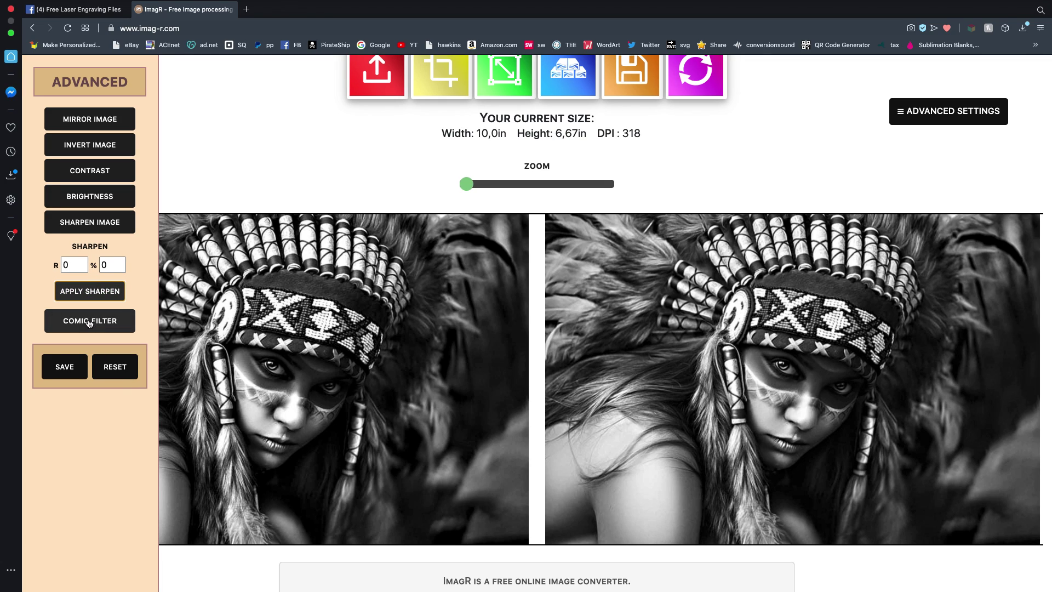
- Preview the Comic Filter option, then save the advanced adjustments with SAVE
click(89, 322)
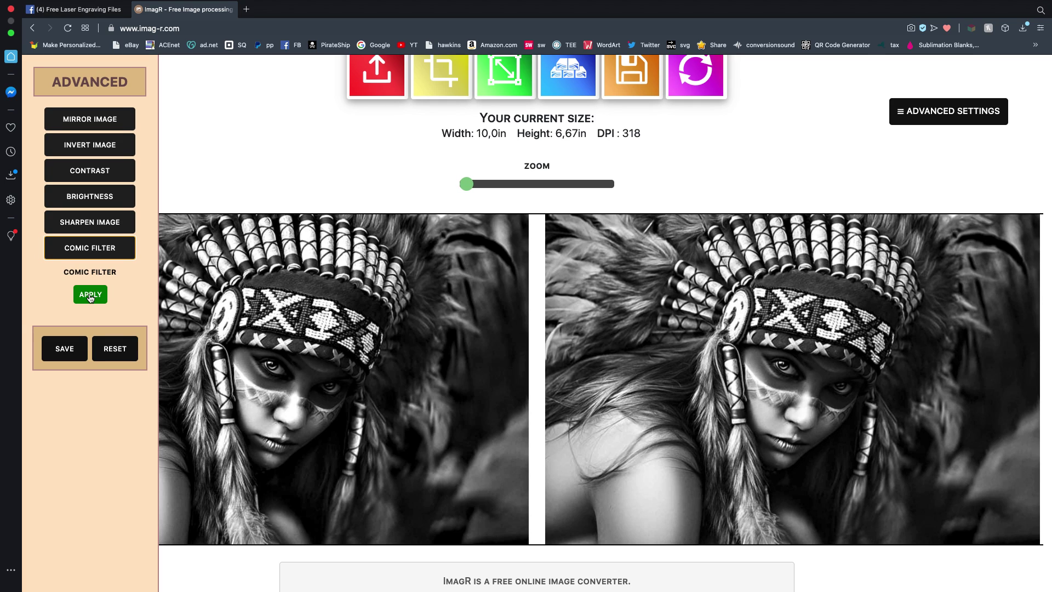
click(65, 351)
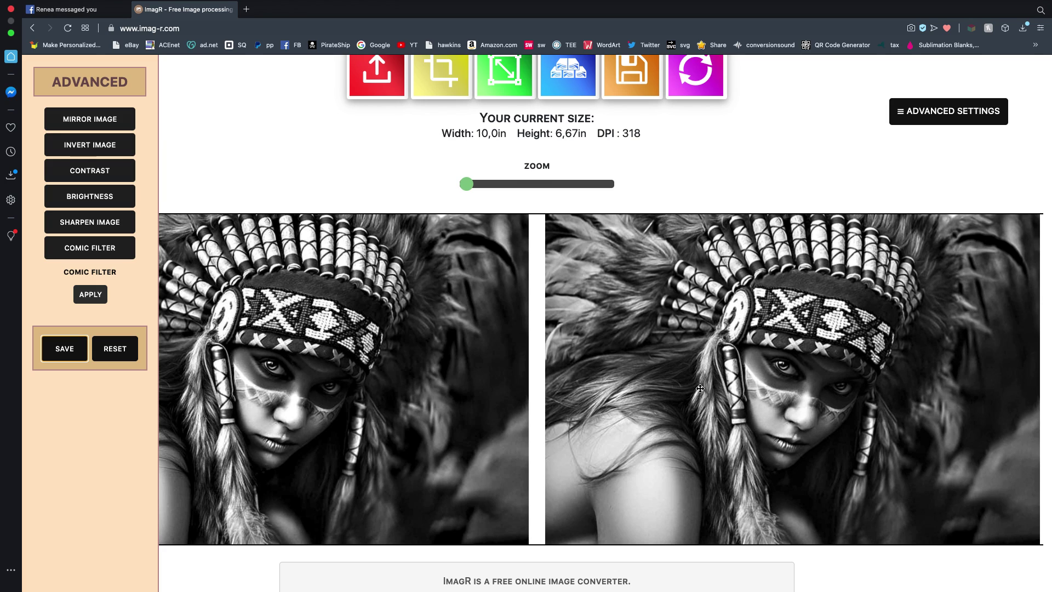
scroll(660, 387, up, 1)
scroll(661, 387, up, 1)
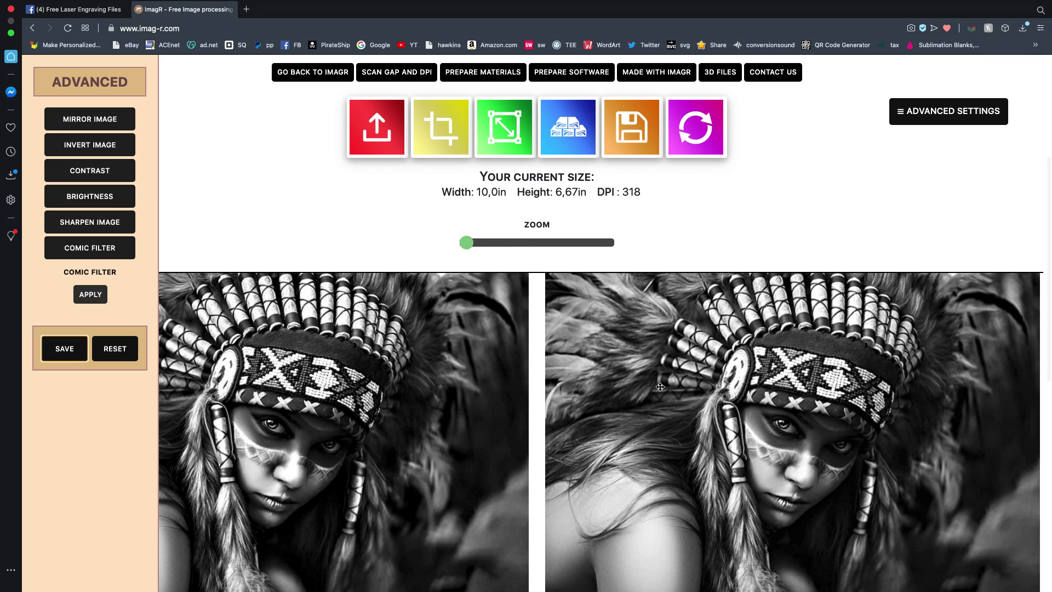
scroll(660, 387, down, 2)
scroll(659, 386, down, 1)
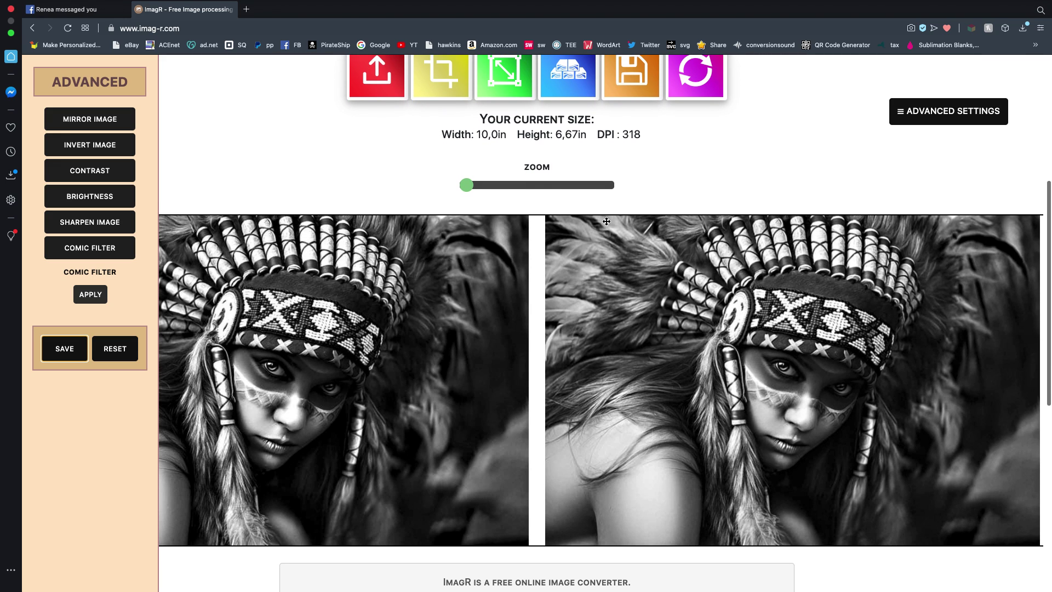
- Browse the material dialog's NEW, NORTON and OLD algorithm lists, ending on NEW
click(570, 75)
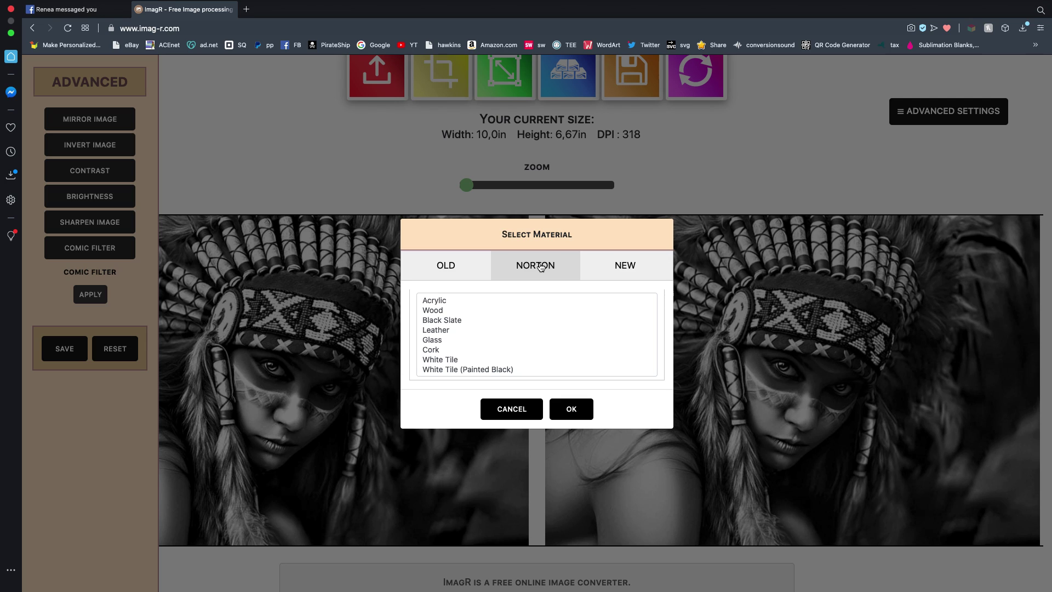
click(627, 268)
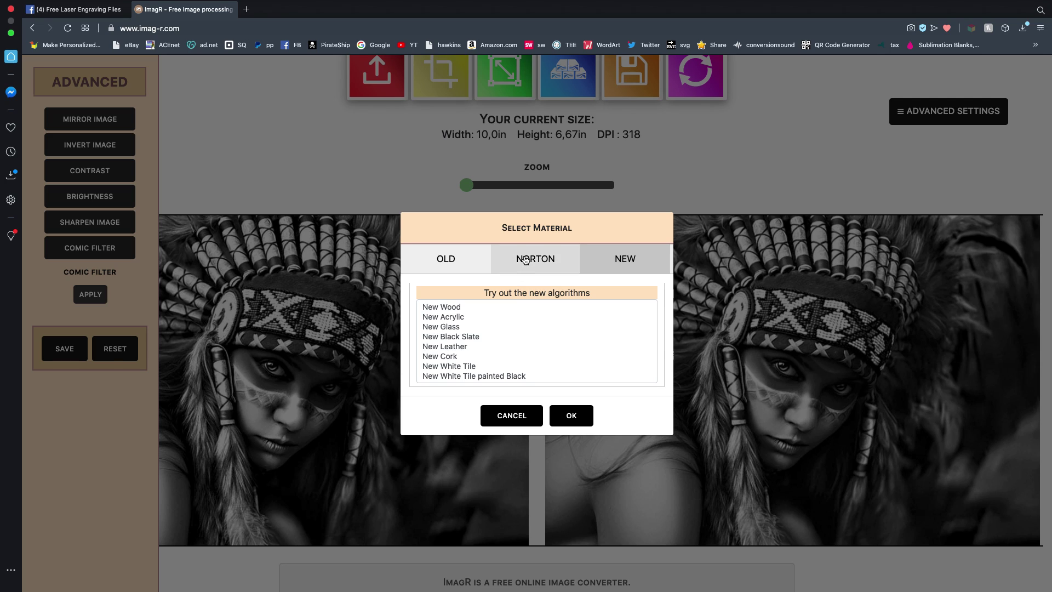
click(519, 270)
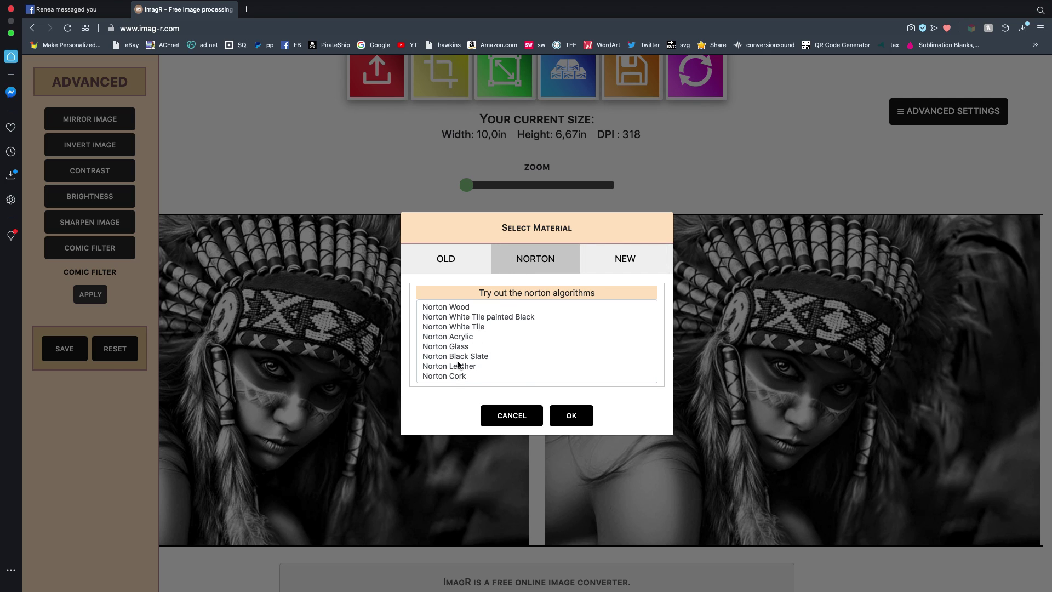
click(448, 260)
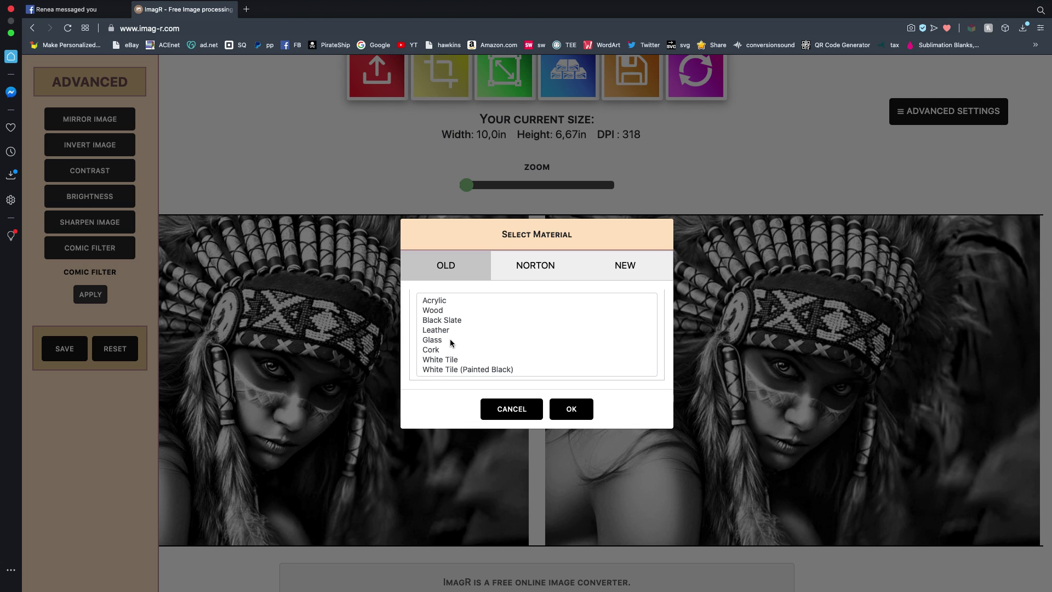
click(622, 269)
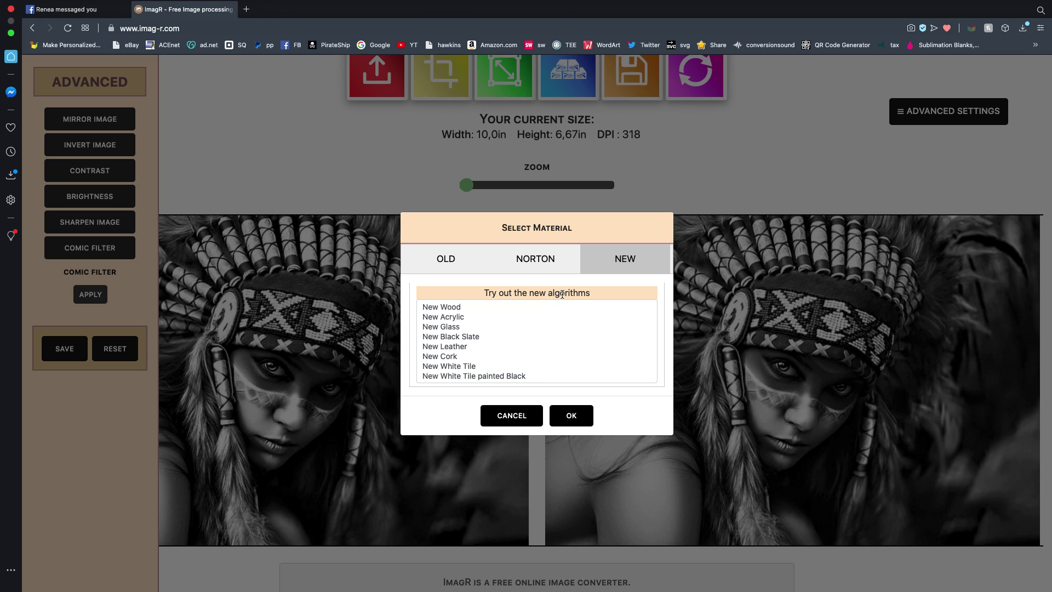
- Convert the portrait with New Wood and view the engraving-style result
click(457, 308)
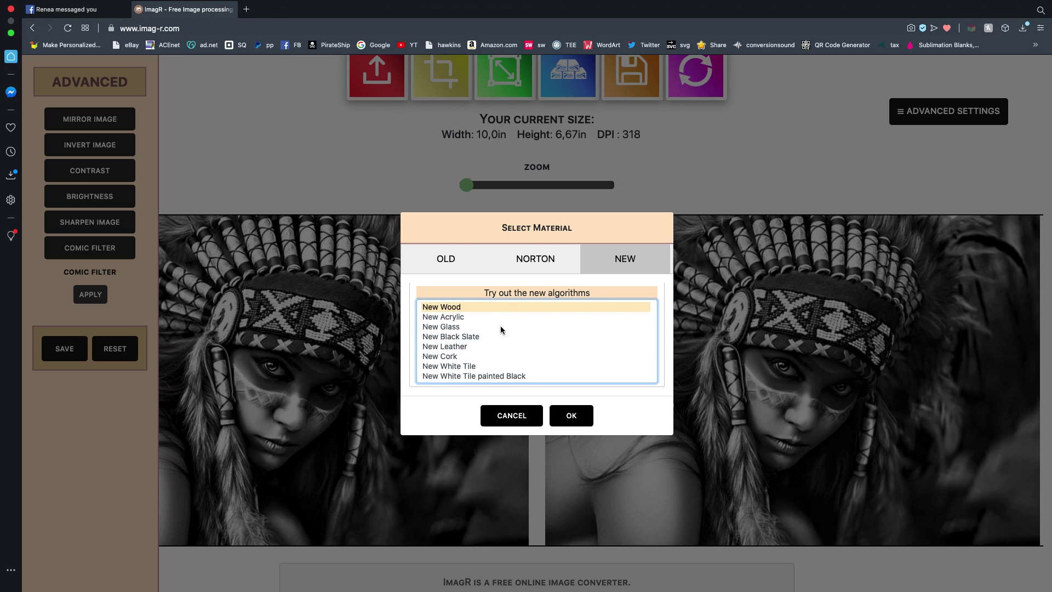
click(570, 417)
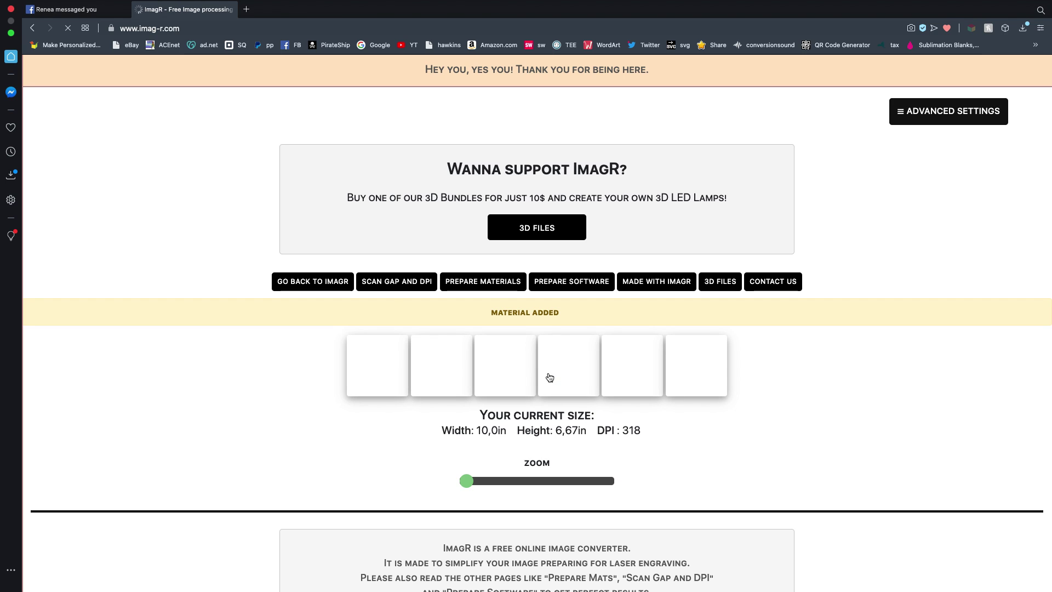
scroll(550, 377, down, 7)
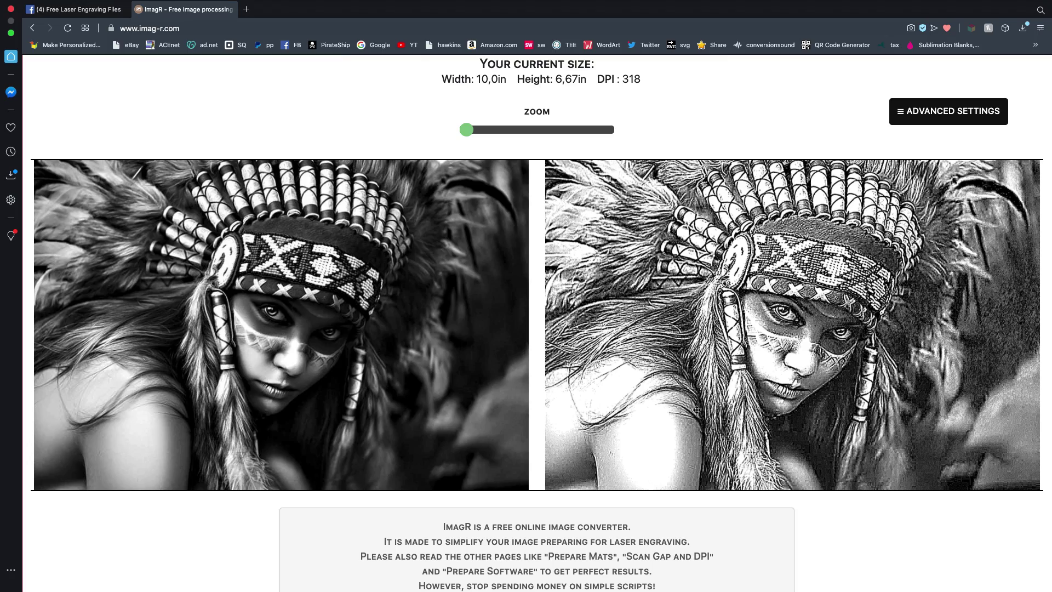
drag(468, 135, 530, 137)
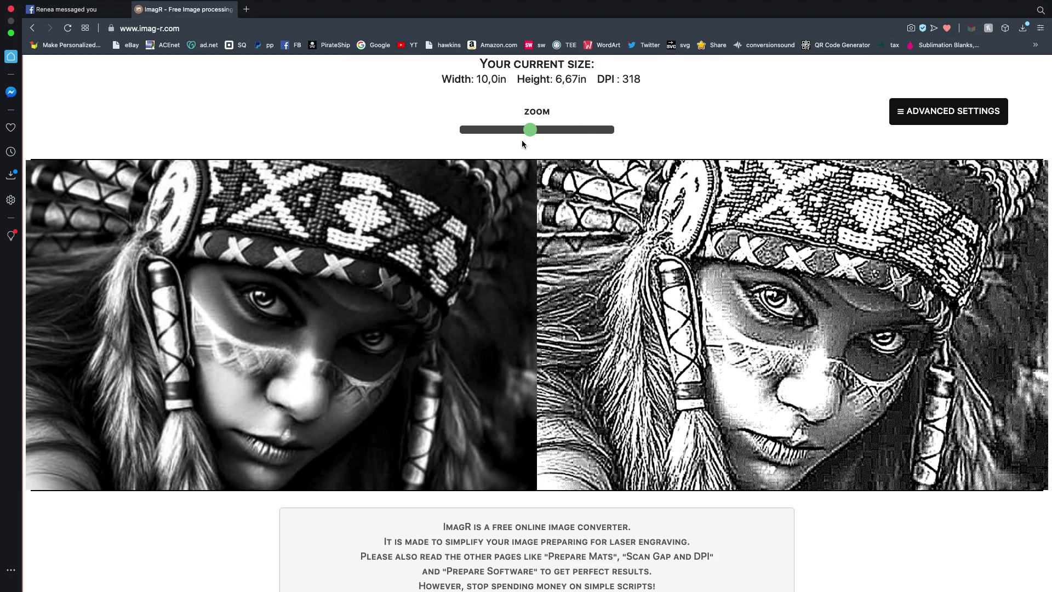
drag(535, 132, 565, 132)
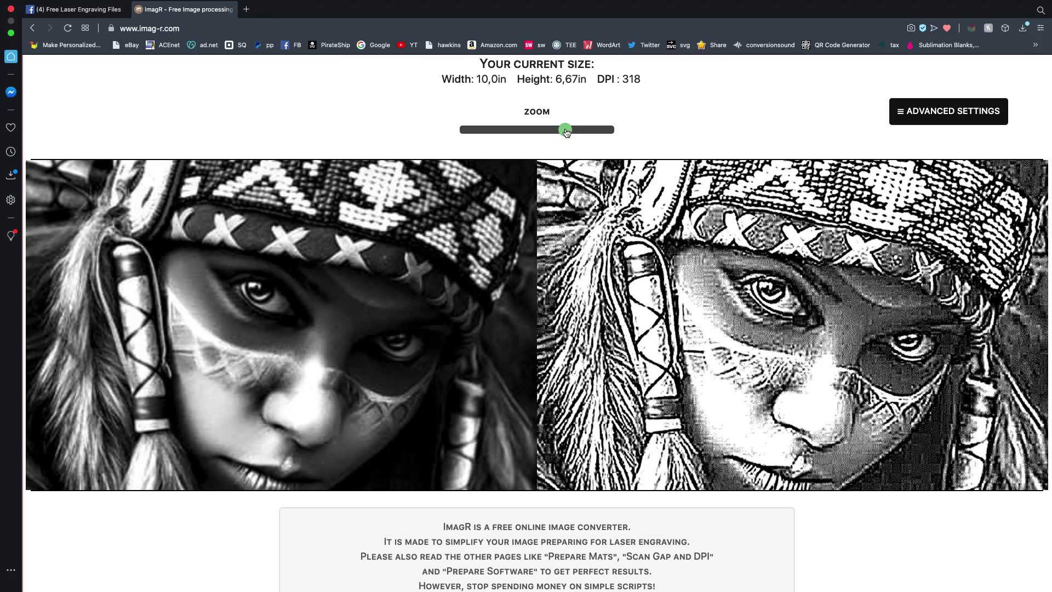
drag(566, 132, 465, 130)
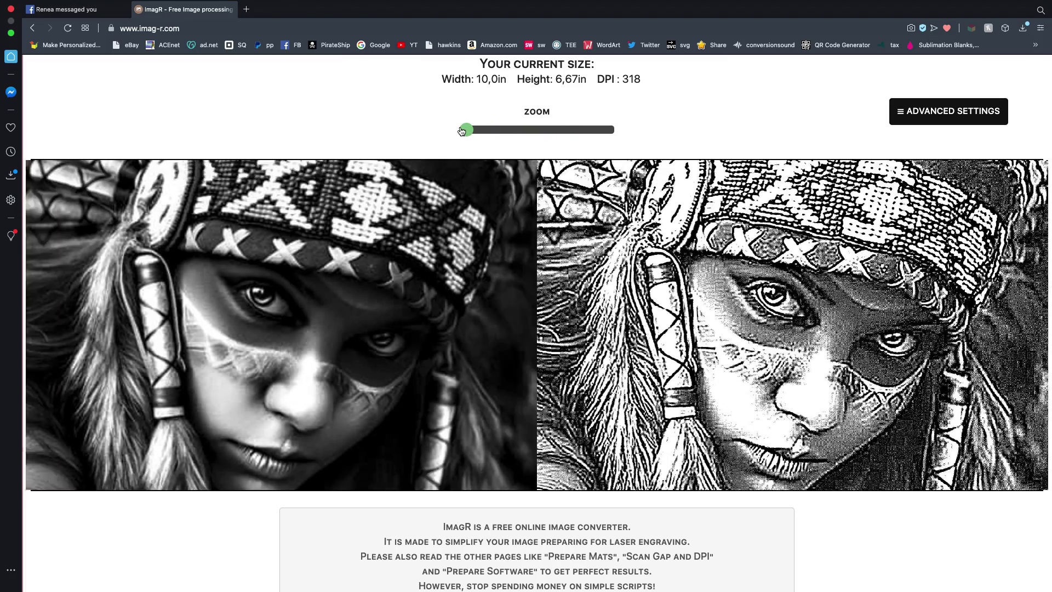
scroll(561, 135, up, 3)
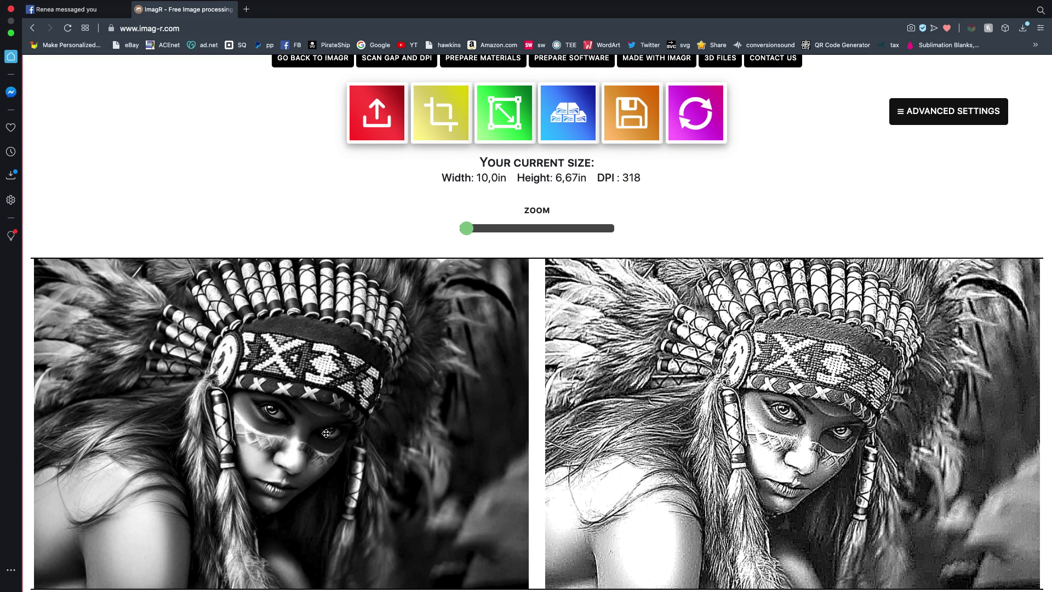
- Reopen the material choices and apply New Acrylic from the NEW list
click(941, 116)
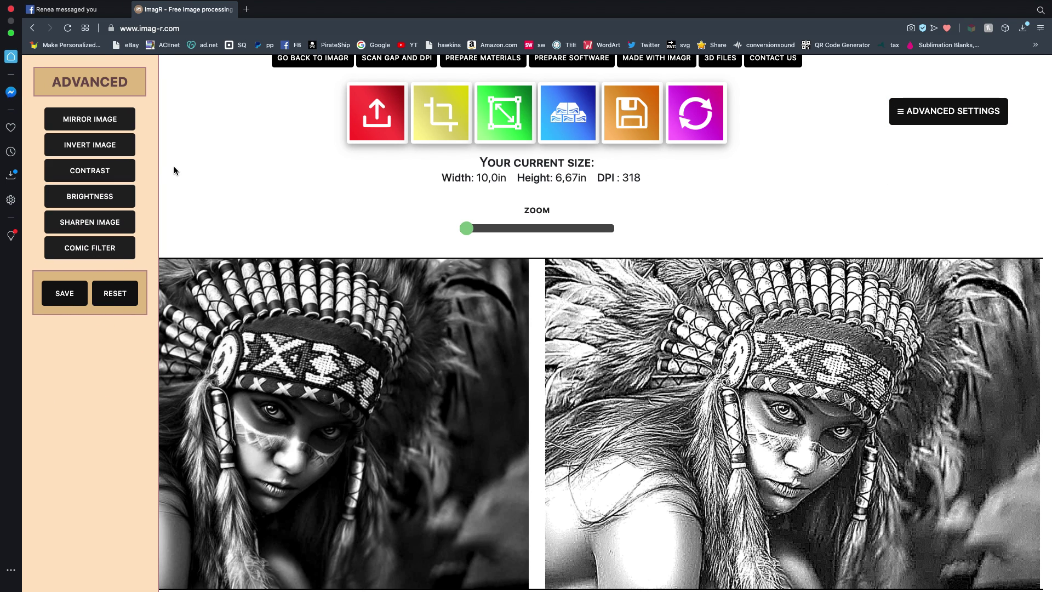
click(569, 125)
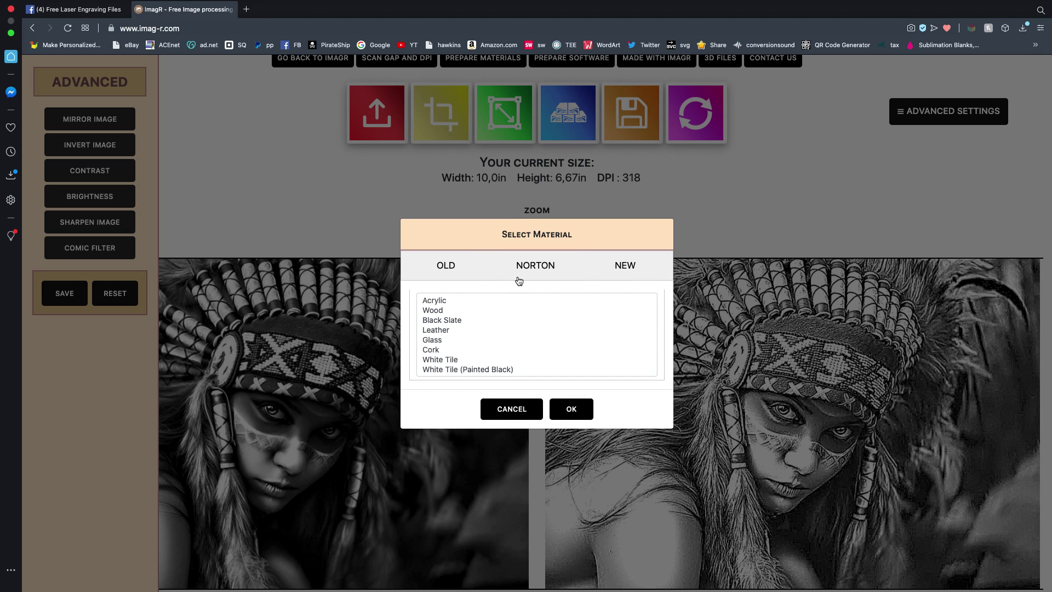
click(627, 271)
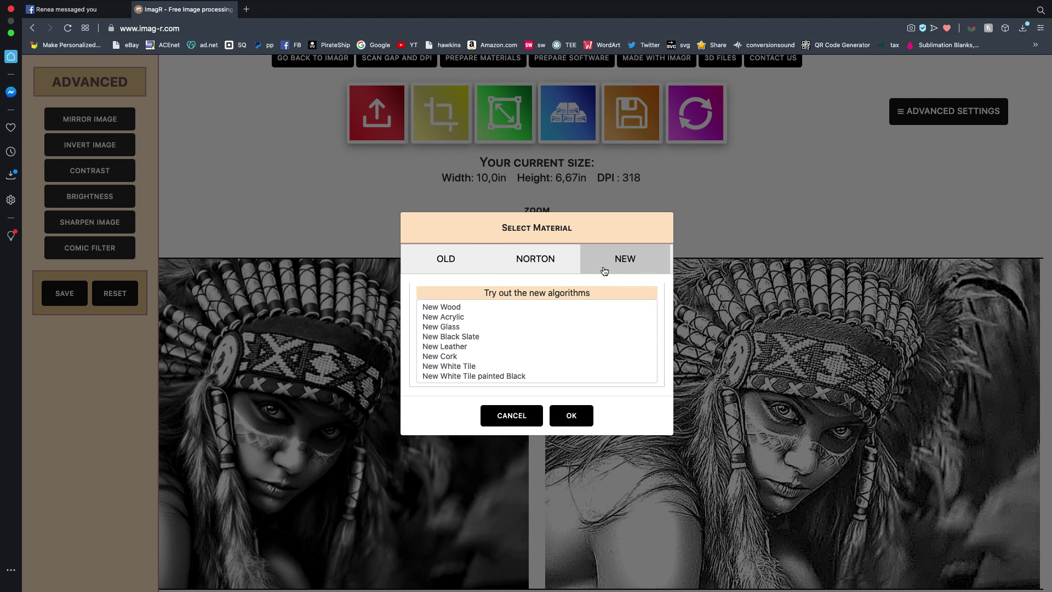
click(460, 318)
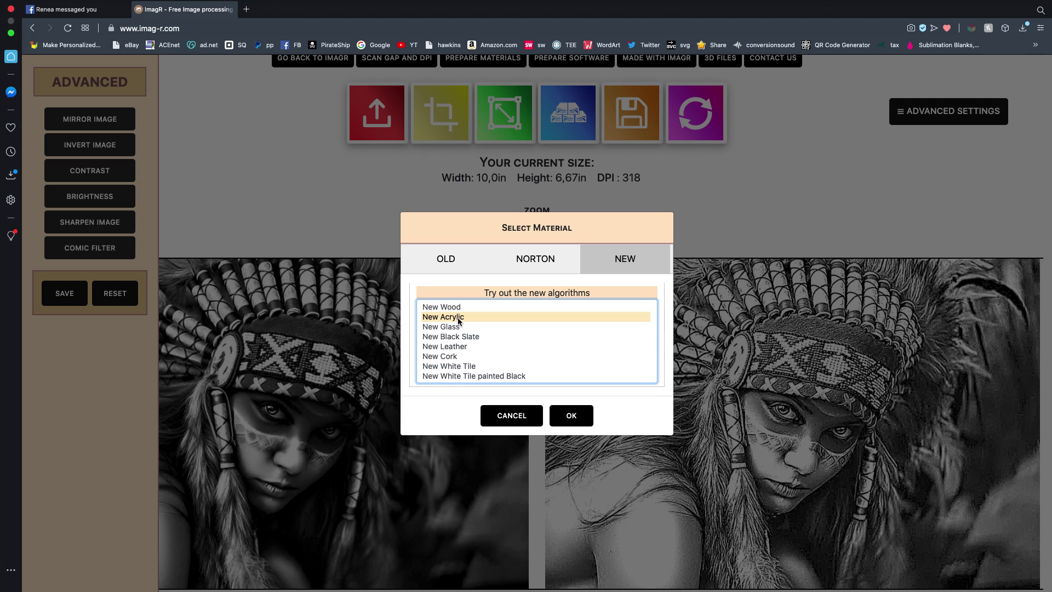
click(575, 418)
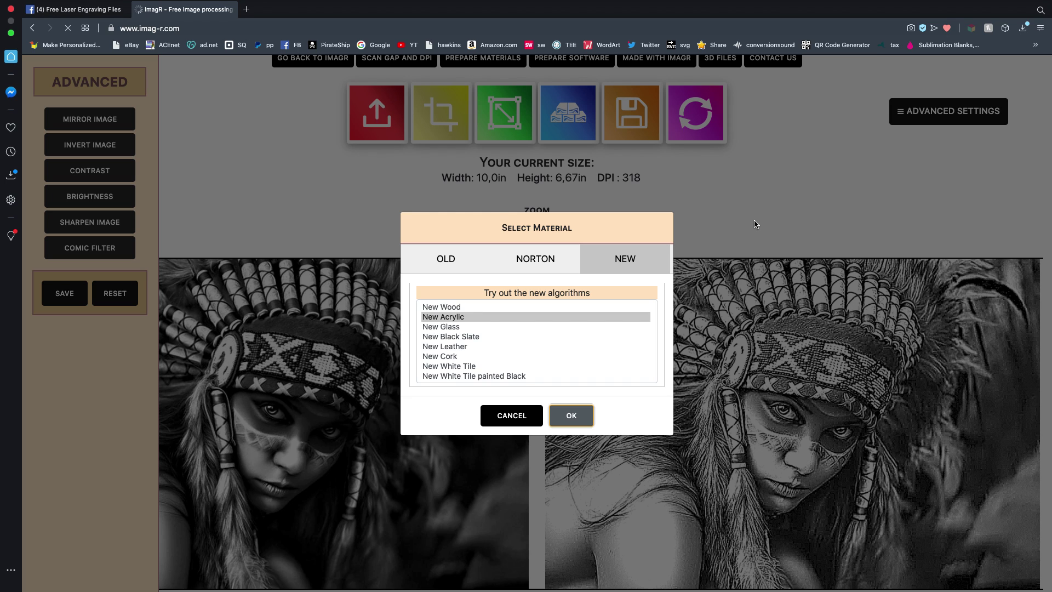
scroll(754, 222, down, 2)
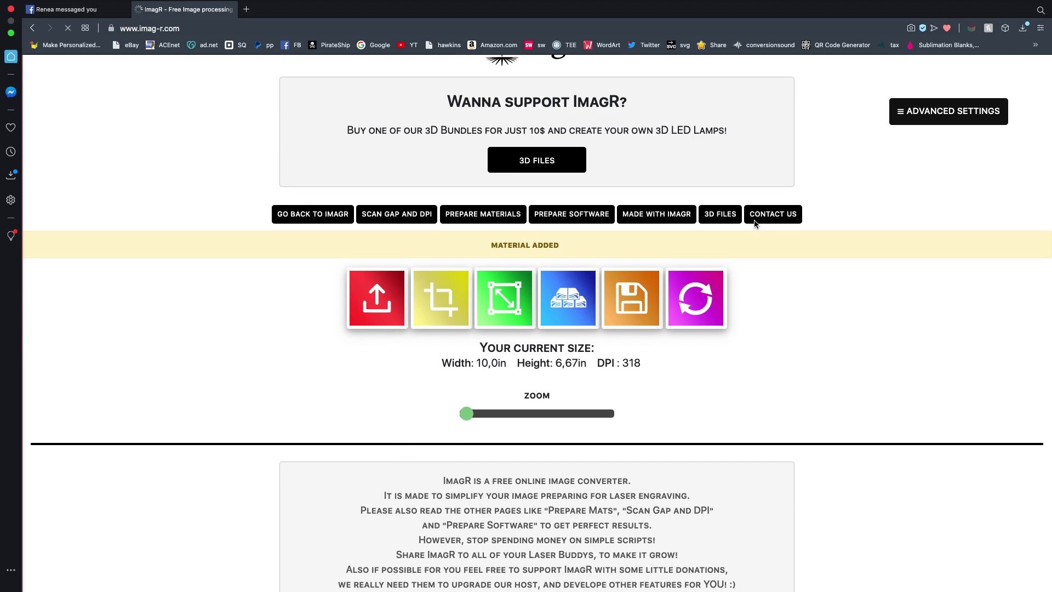
scroll(754, 221, down, 5)
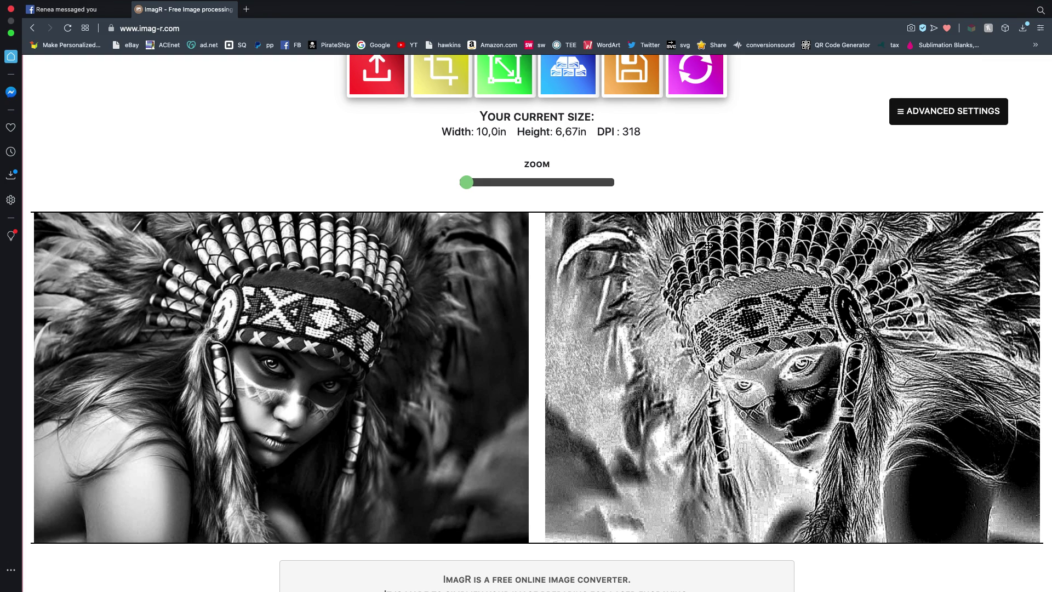
scroll(708, 245, up, 1)
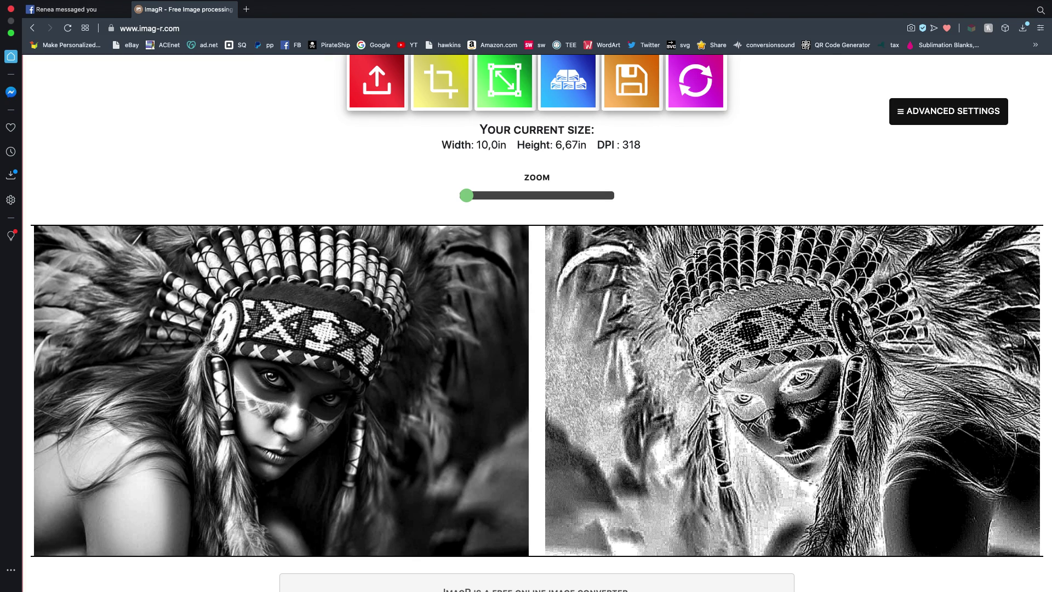
- Apply New Glass from the NEW list instead of Black Slate and review the result
click(567, 86)
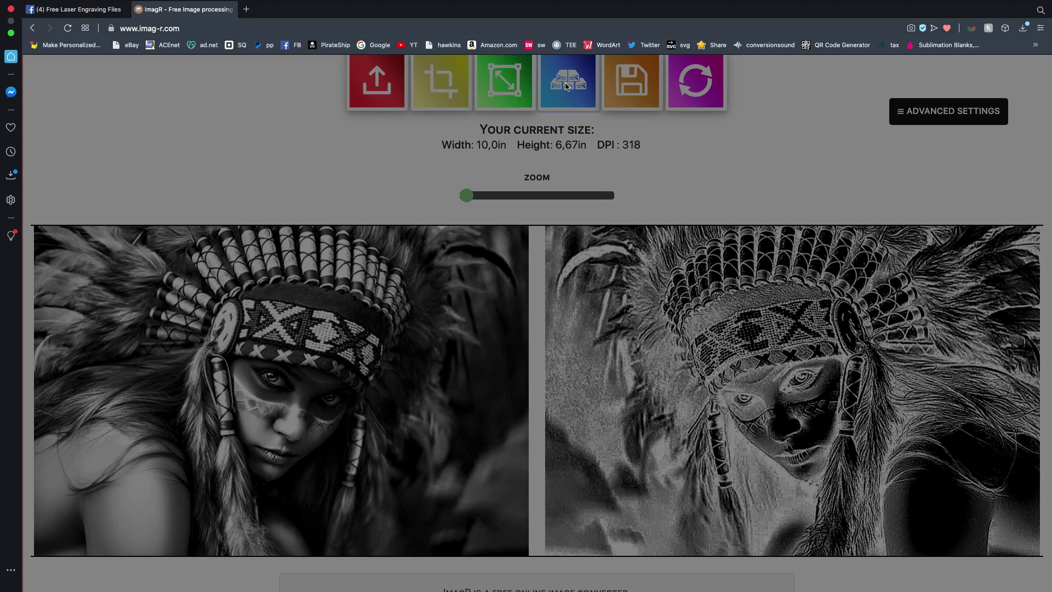
click(450, 323)
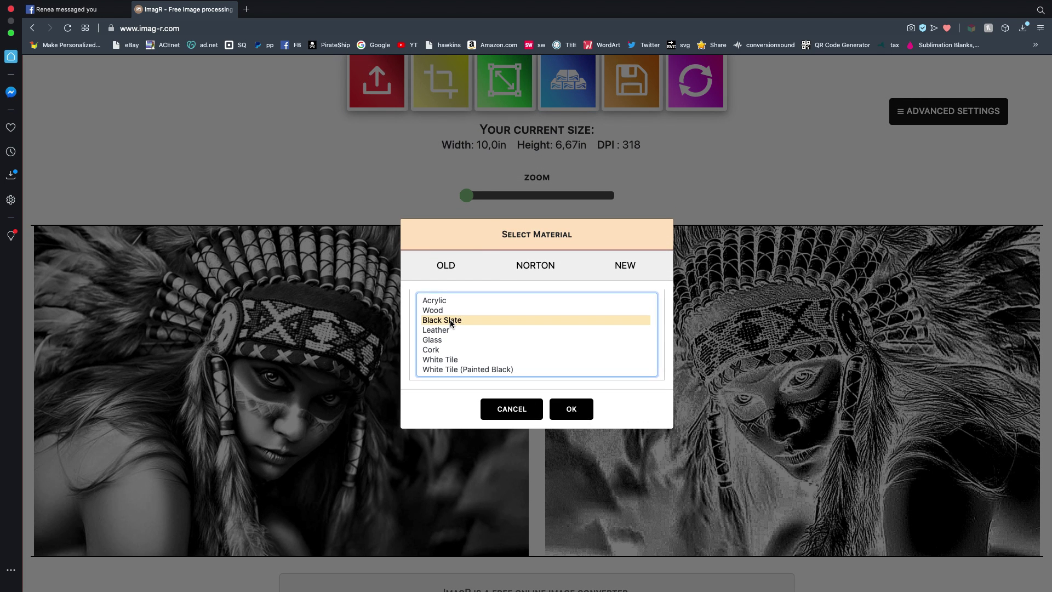
click(623, 263)
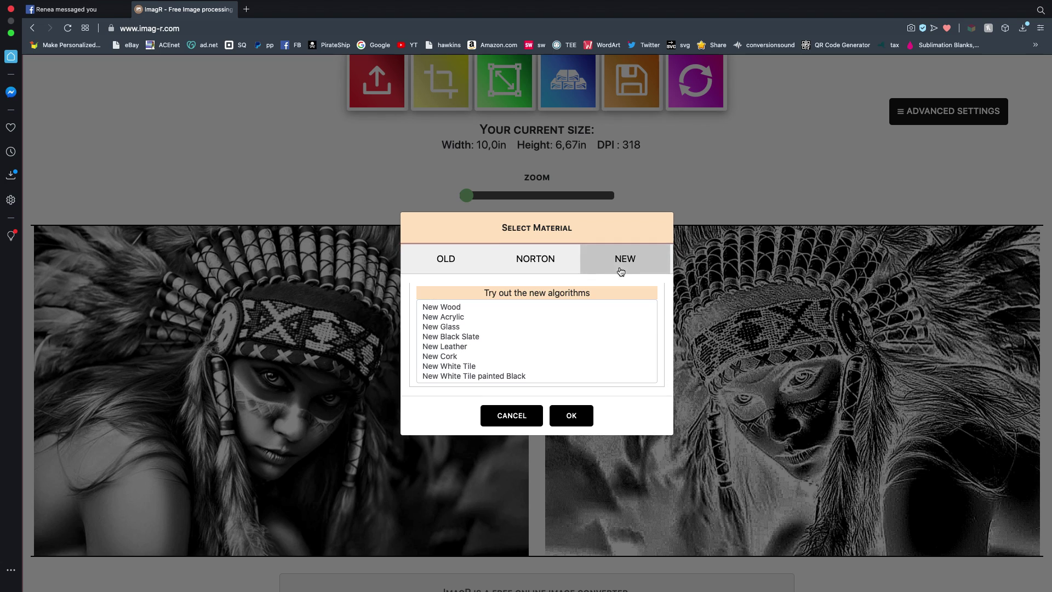
click(451, 328)
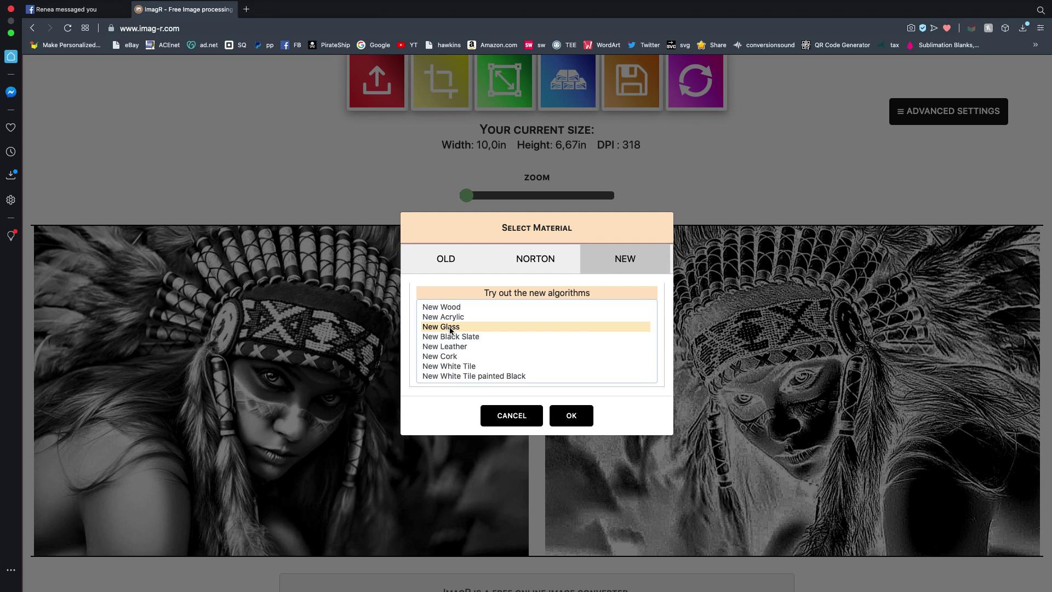
click(569, 415)
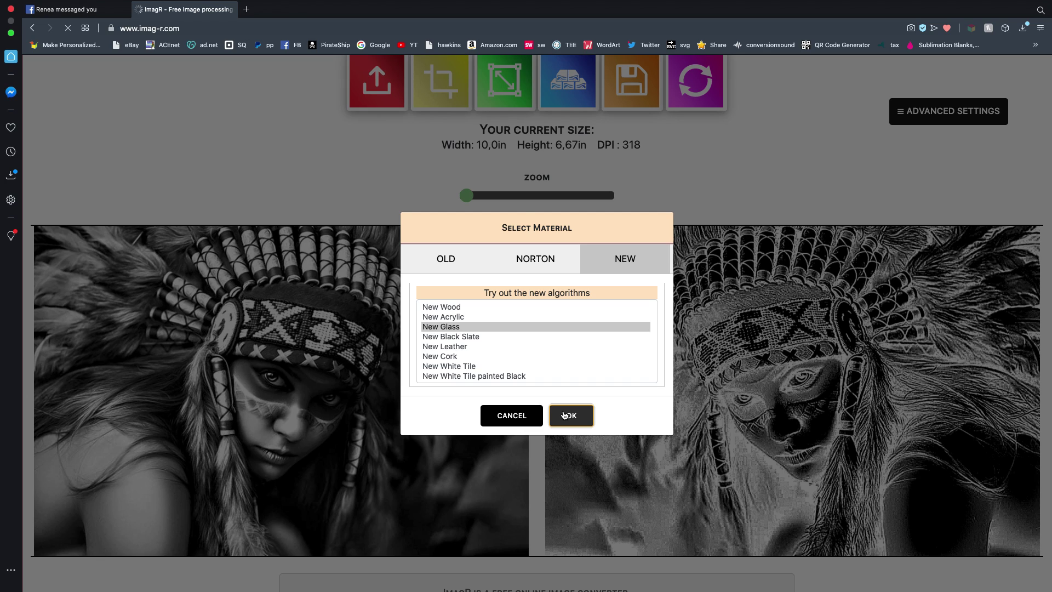
scroll(536, 412, down, 5)
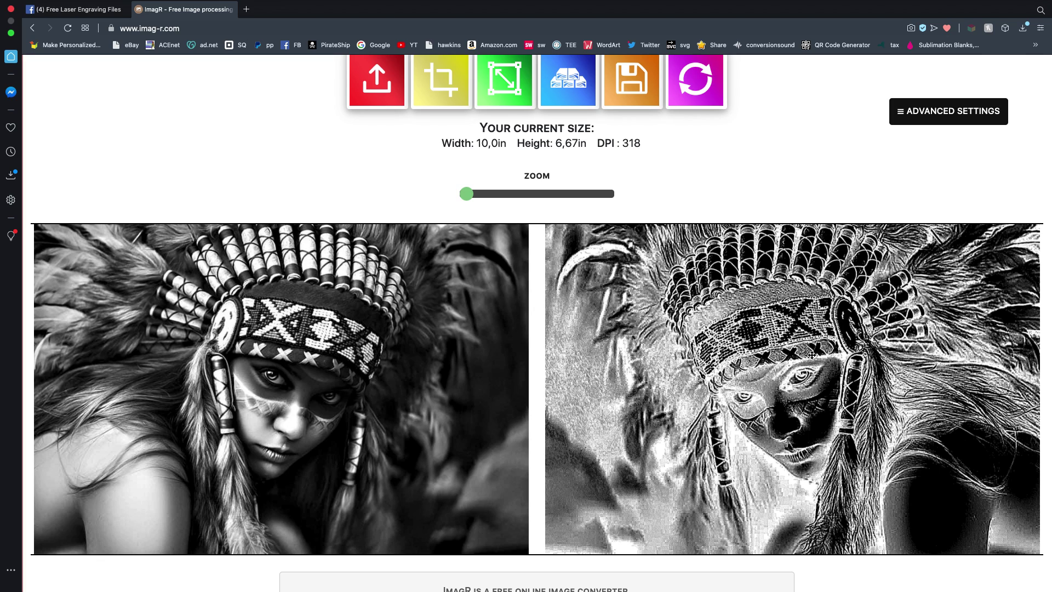
scroll(811, 355, down, 1)
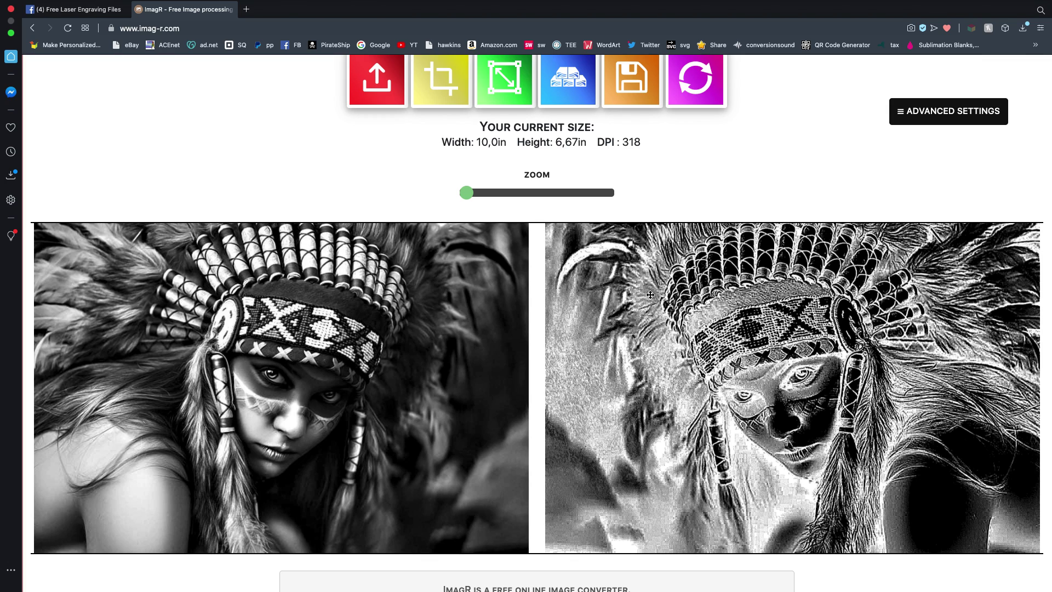
scroll(650, 294, up, 2)
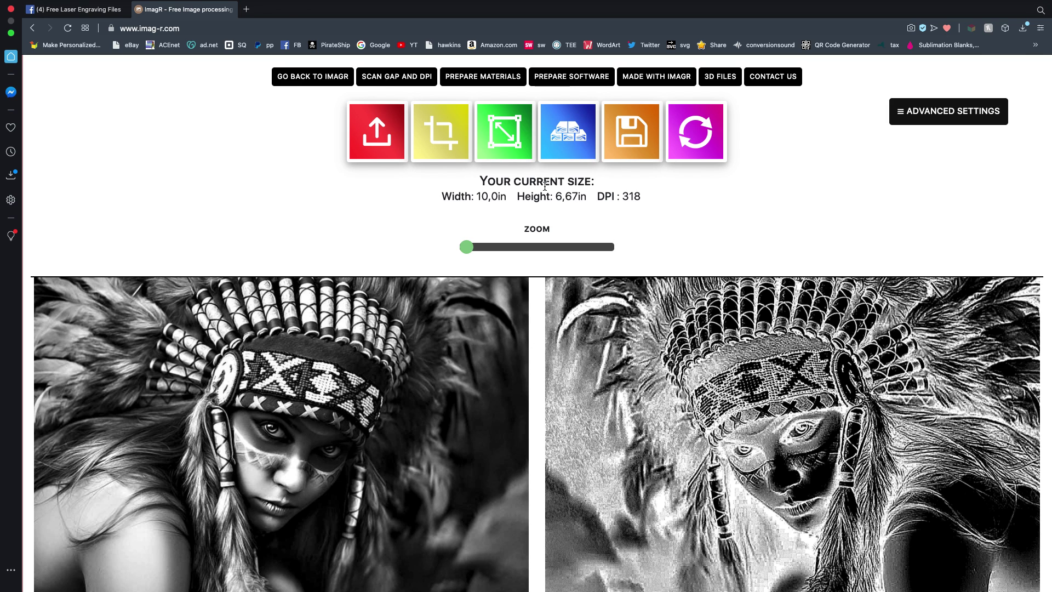
- Reconvert the headdress portrait using New Black Slate from the NEW materials
click(572, 149)
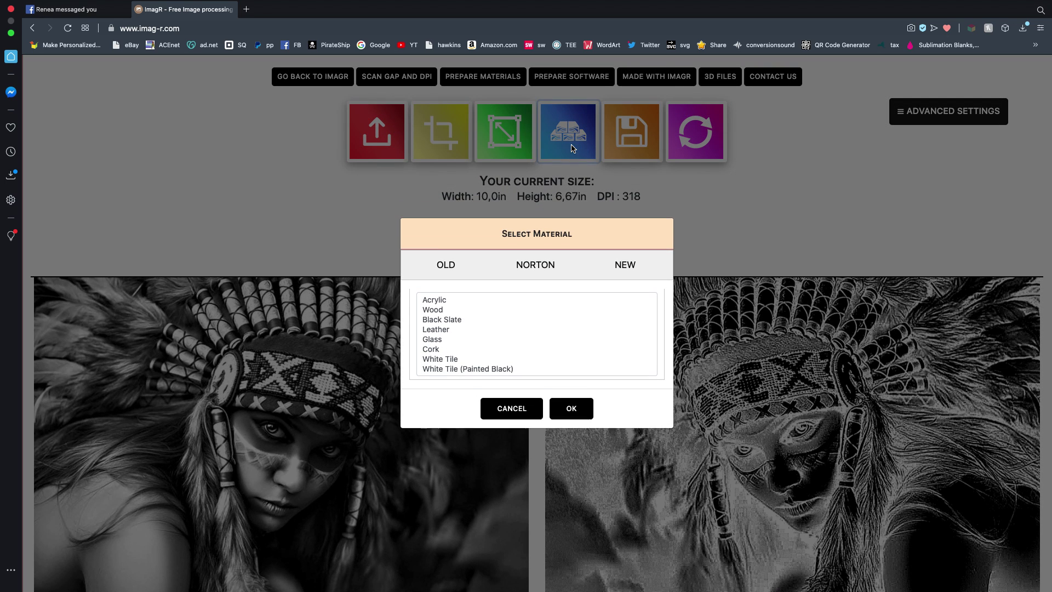
click(624, 266)
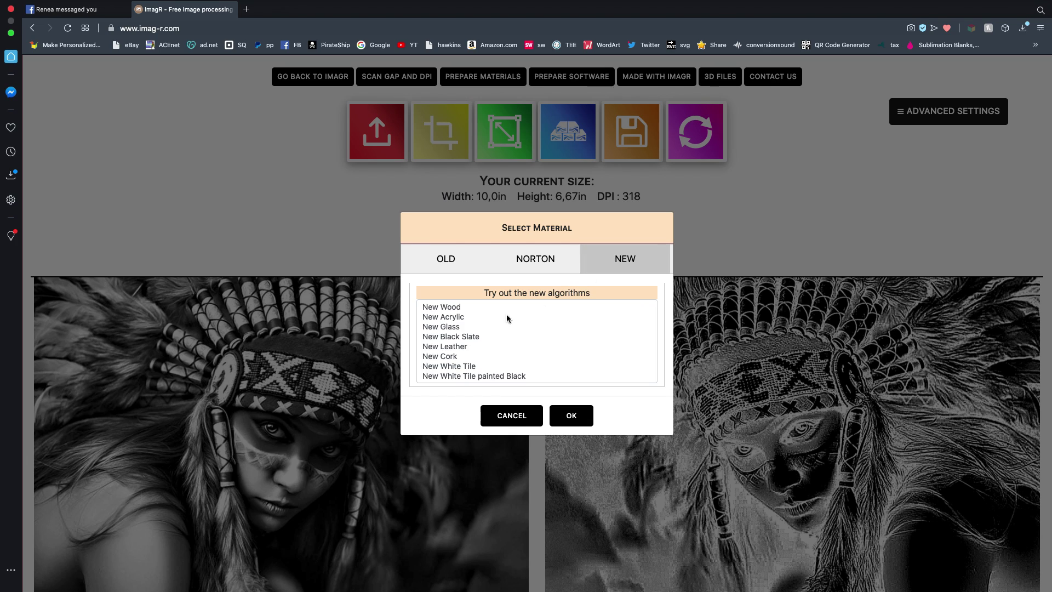
click(453, 338)
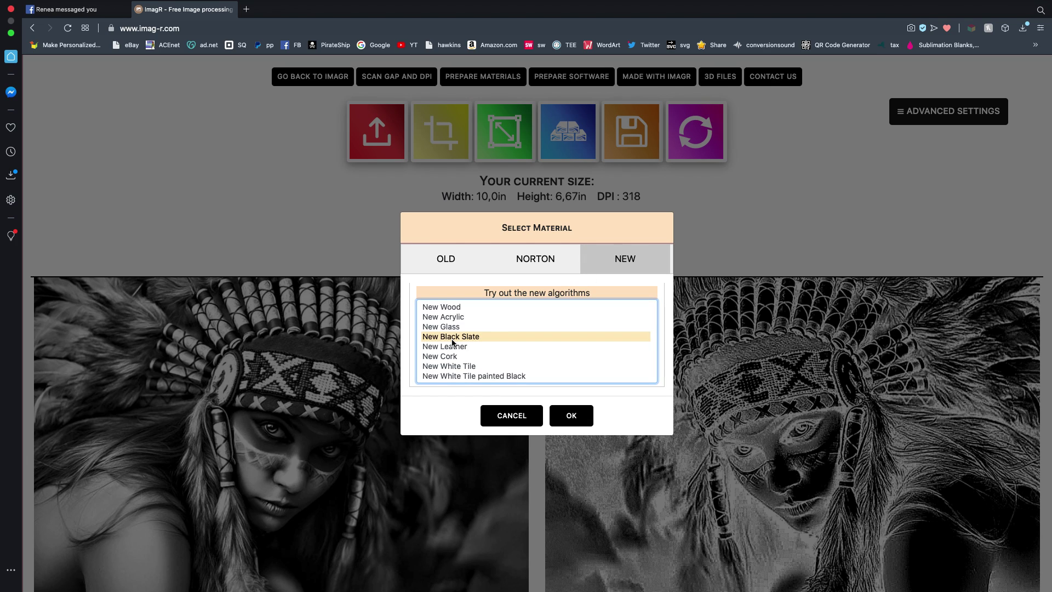
click(573, 417)
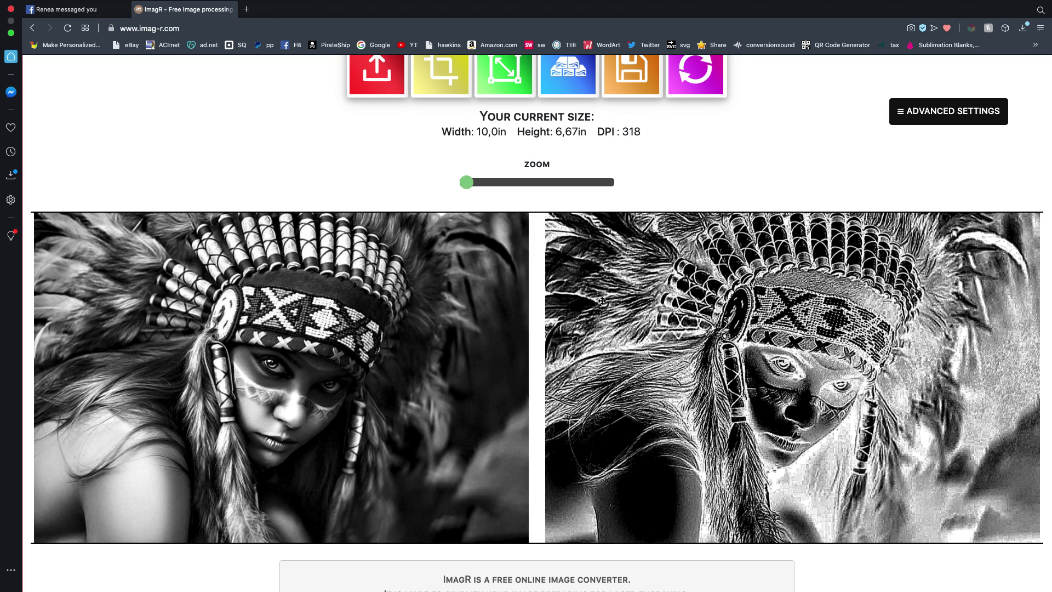
- Review the New Black Slate preview, then bring up the material choices again
scroll(634, 305, down, 1)
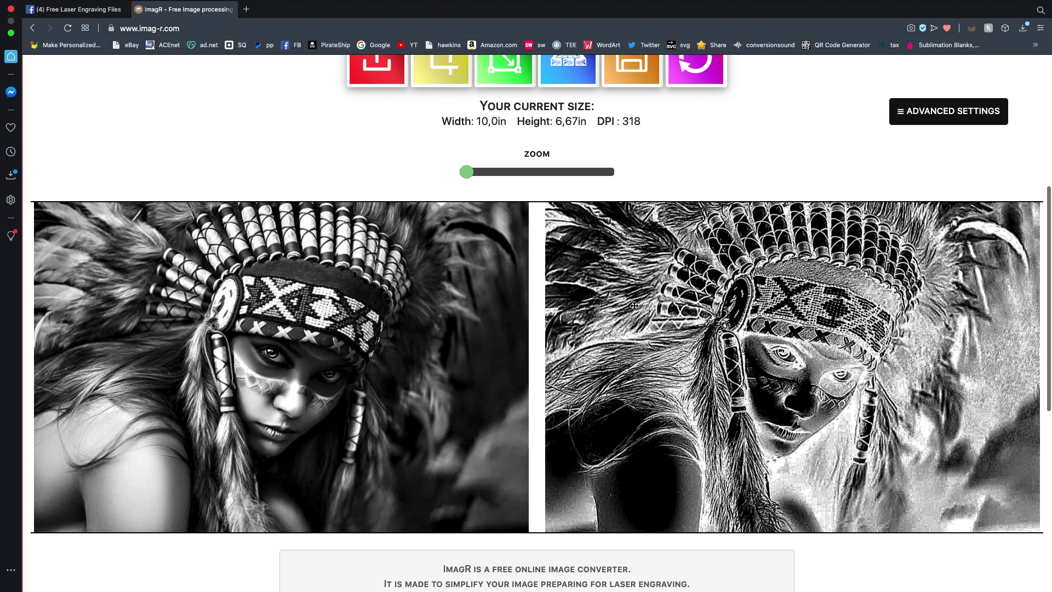
scroll(634, 306, up, 2)
scroll(635, 305, up, 1)
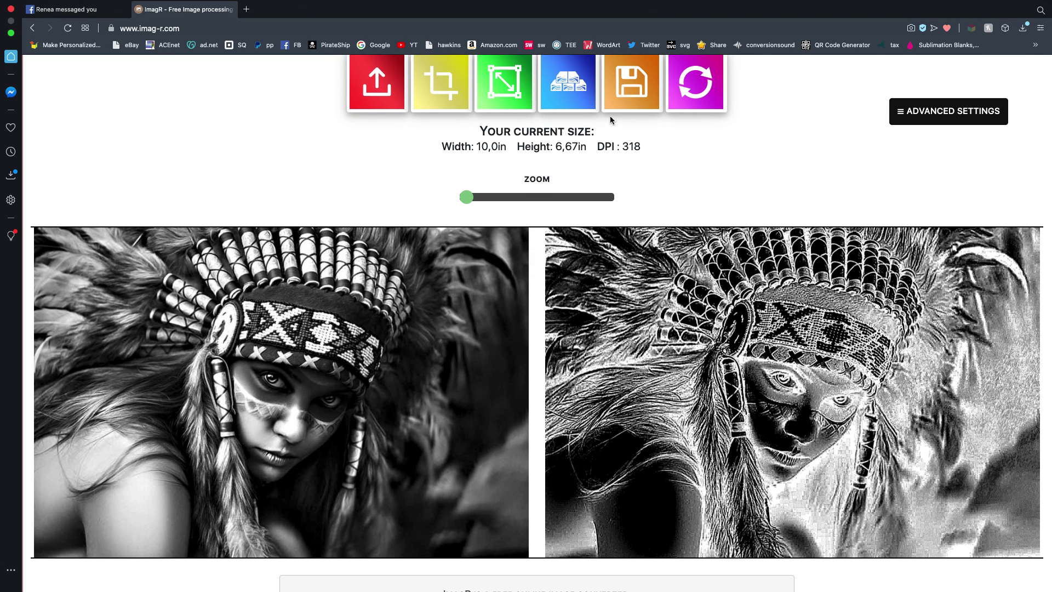
click(575, 93)
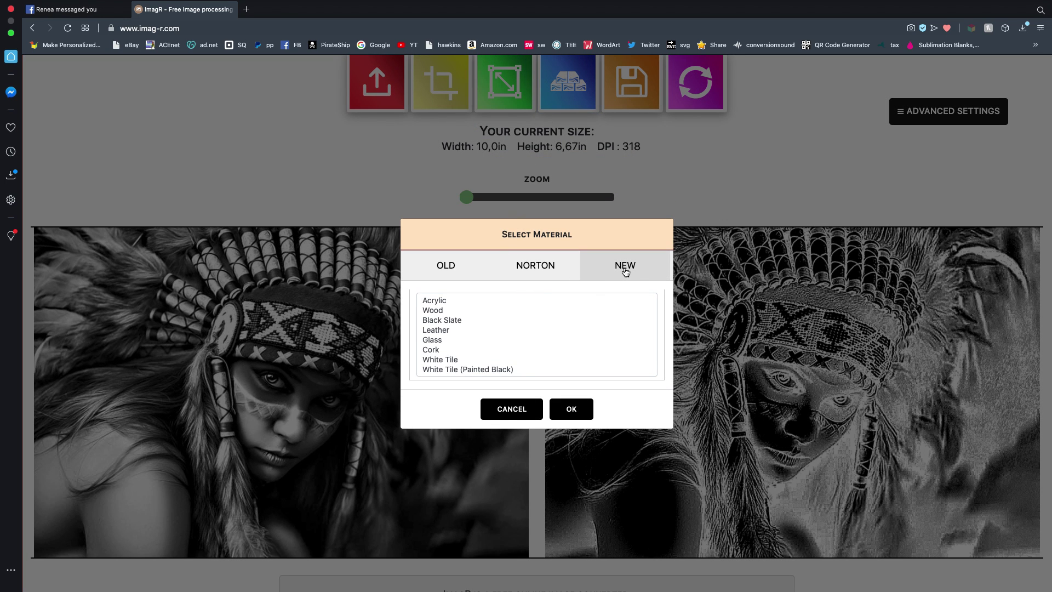
- Apply New Leather to the portrait and view its preview beside the original
click(625, 271)
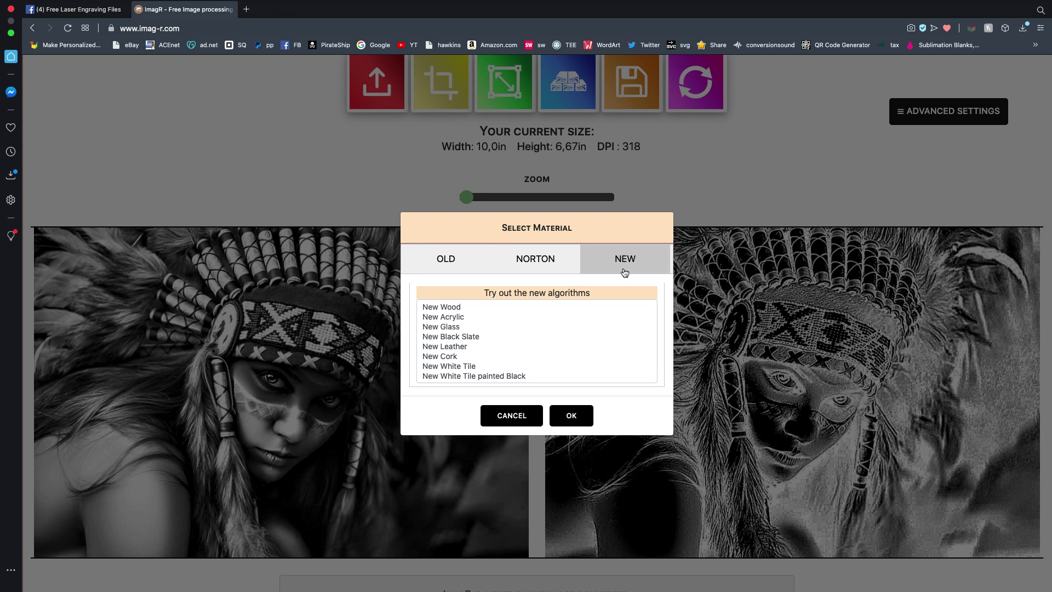
click(456, 347)
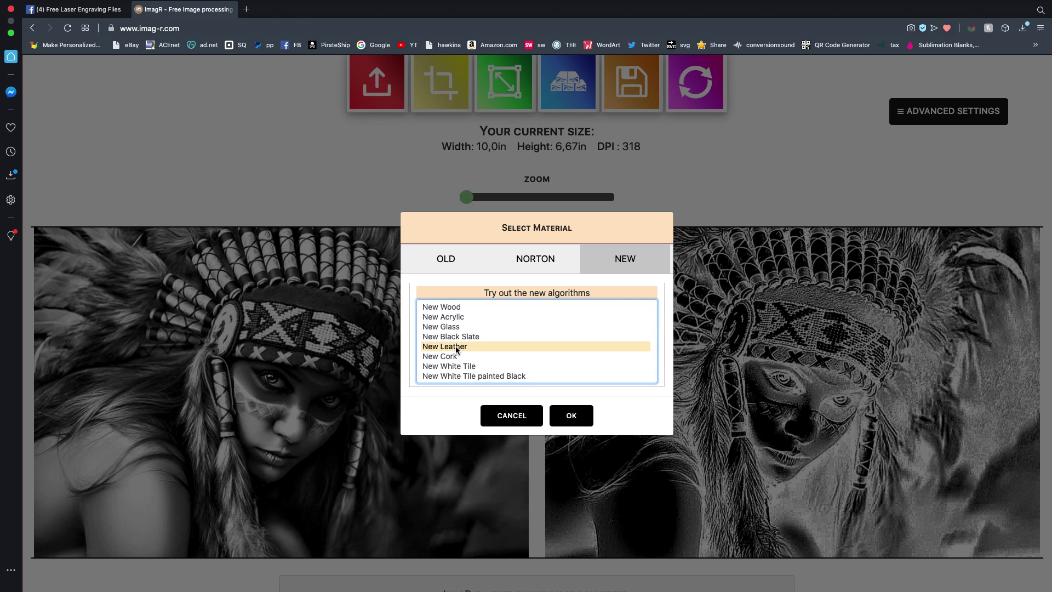
click(558, 411)
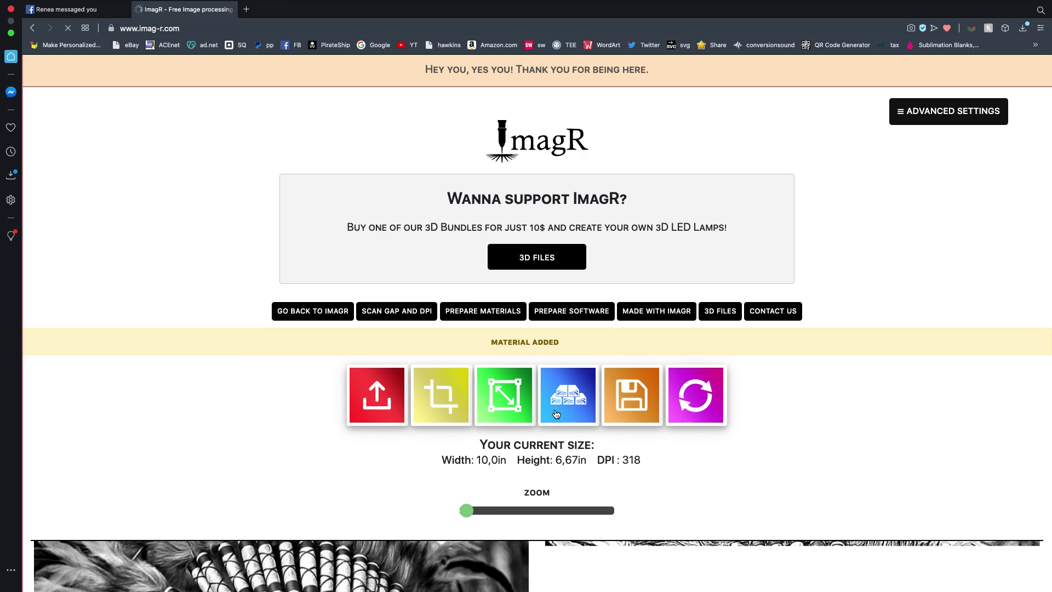
scroll(556, 413, down, 6)
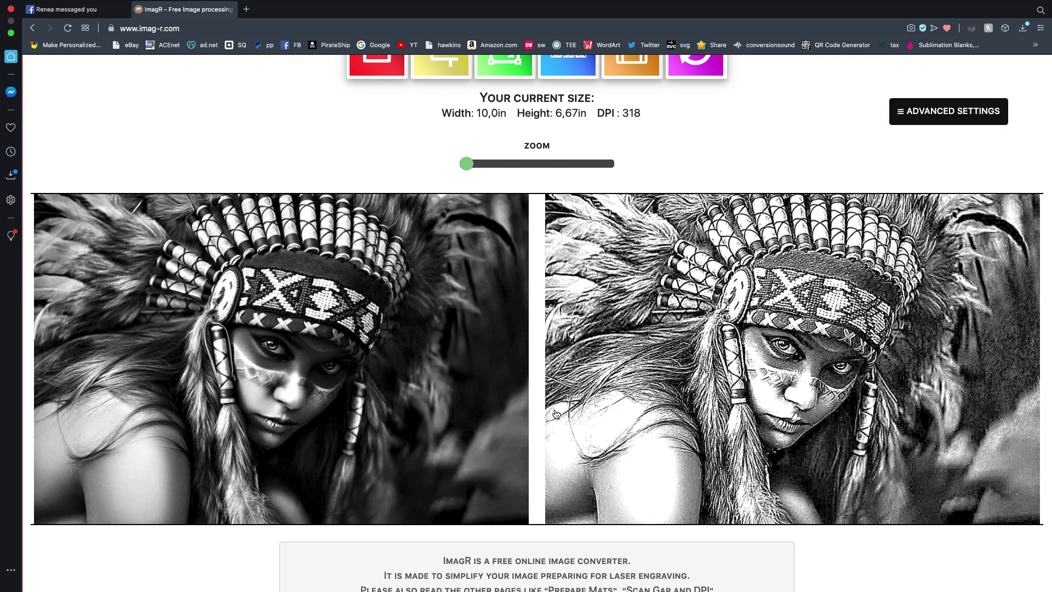
scroll(556, 414, up, 1)
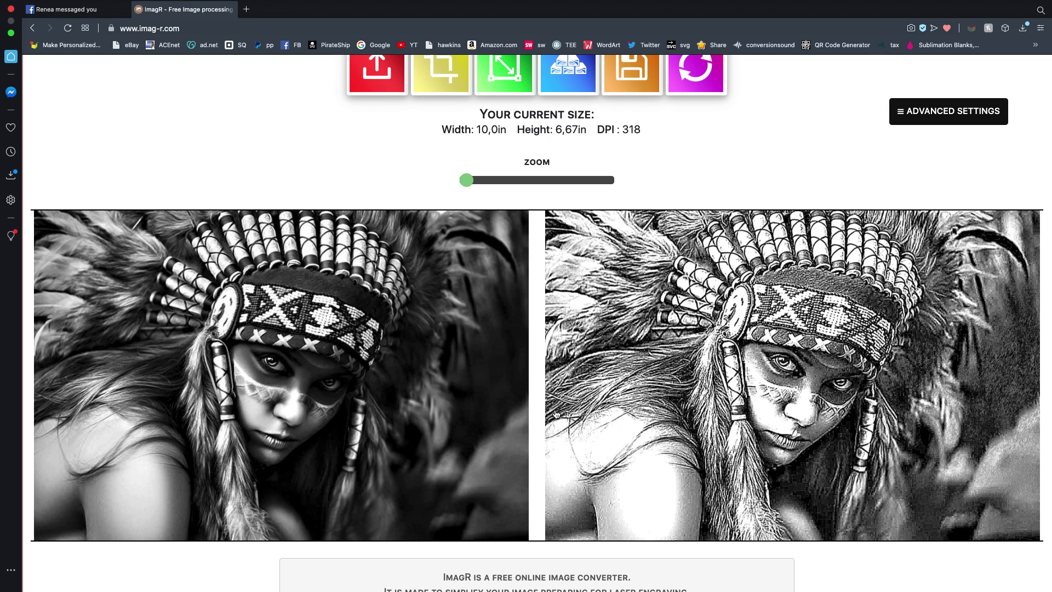
scroll(556, 415, up, 1)
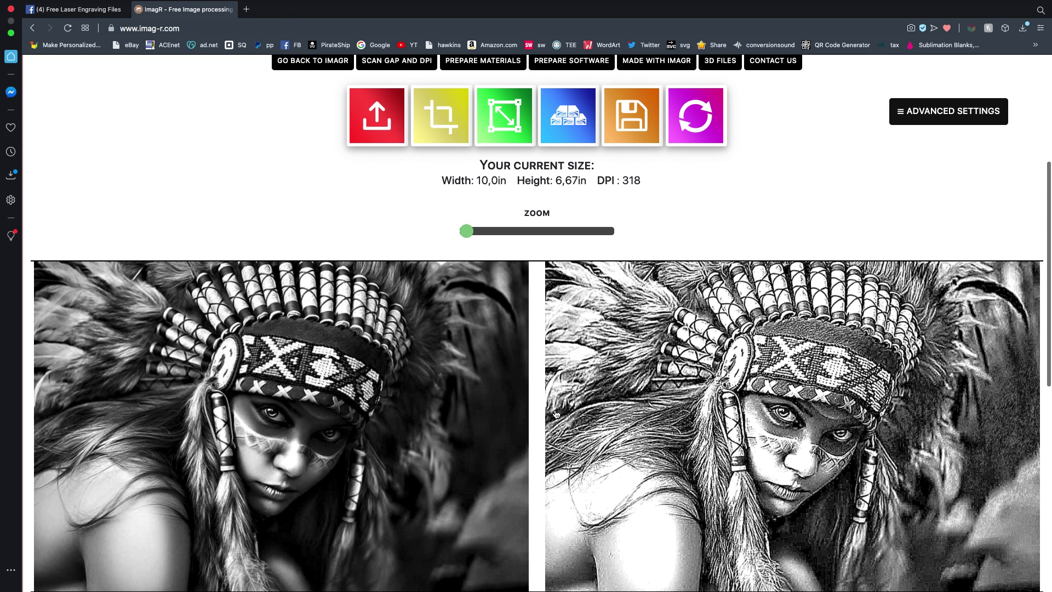
scroll(592, 298, down, 1)
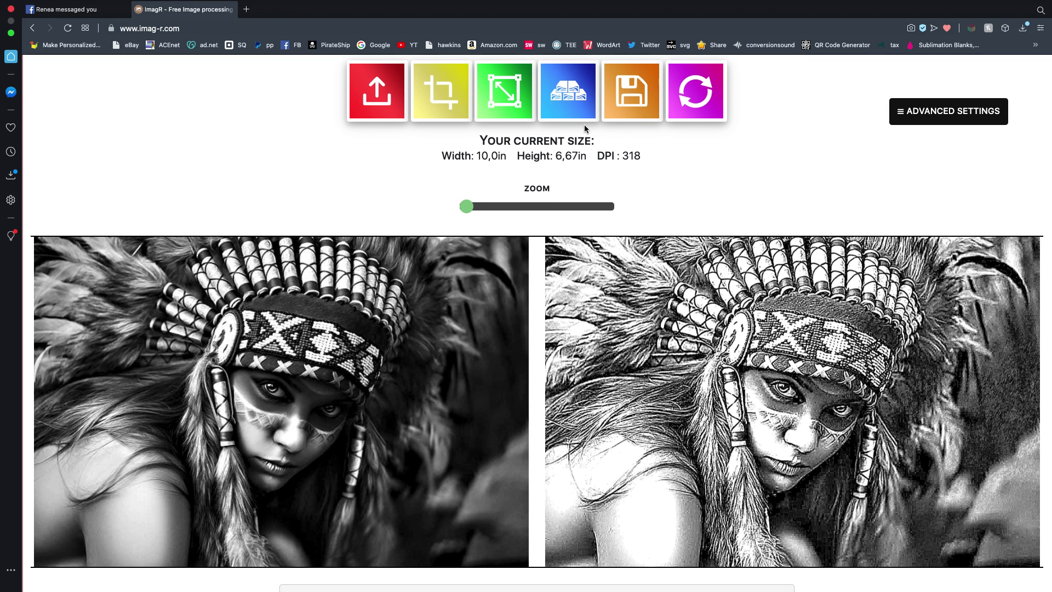
- Reconvert the 10 in portrait with New Cork and inspect the engraving preview
click(568, 108)
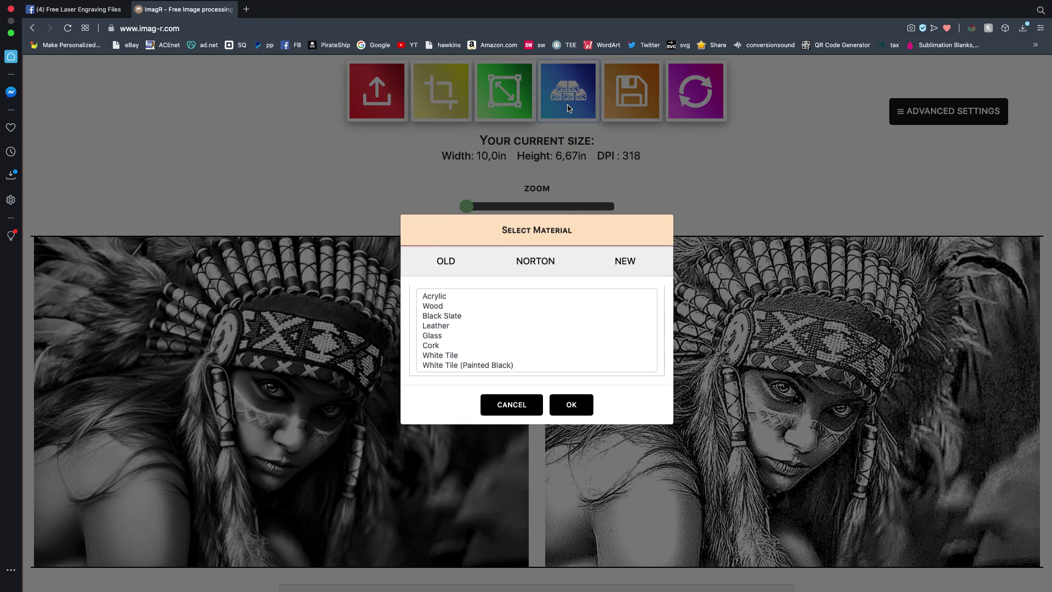
click(627, 265)
click(476, 357)
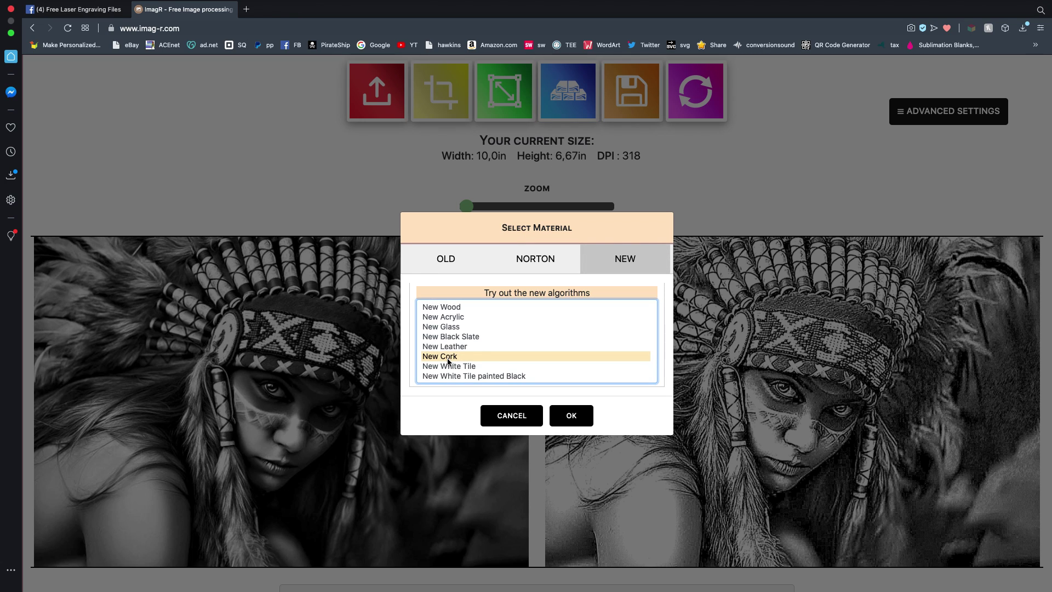
click(571, 422)
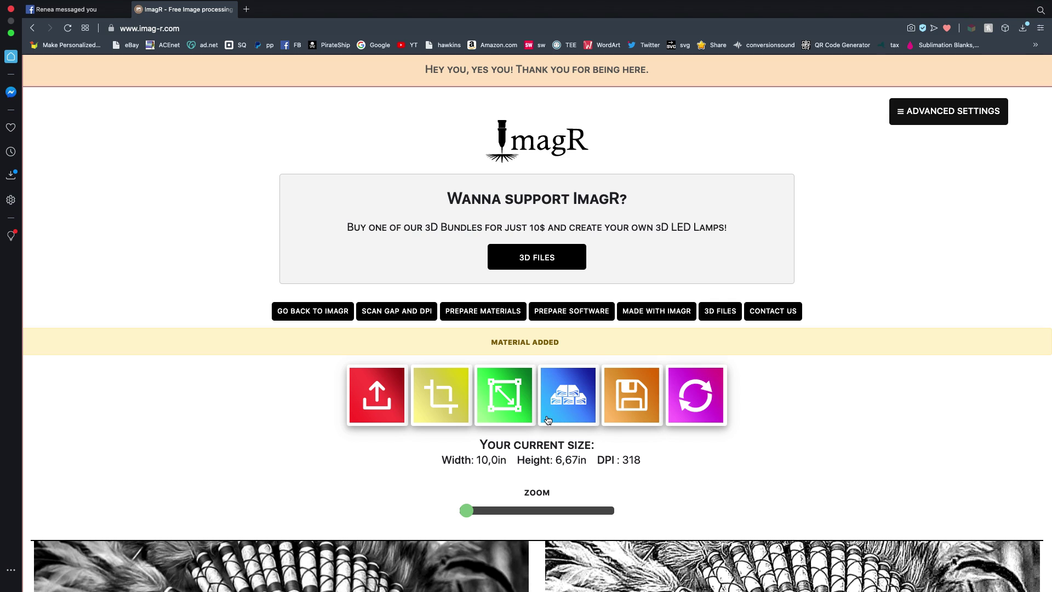
scroll(482, 282, down, 5)
scroll(482, 285, down, 1)
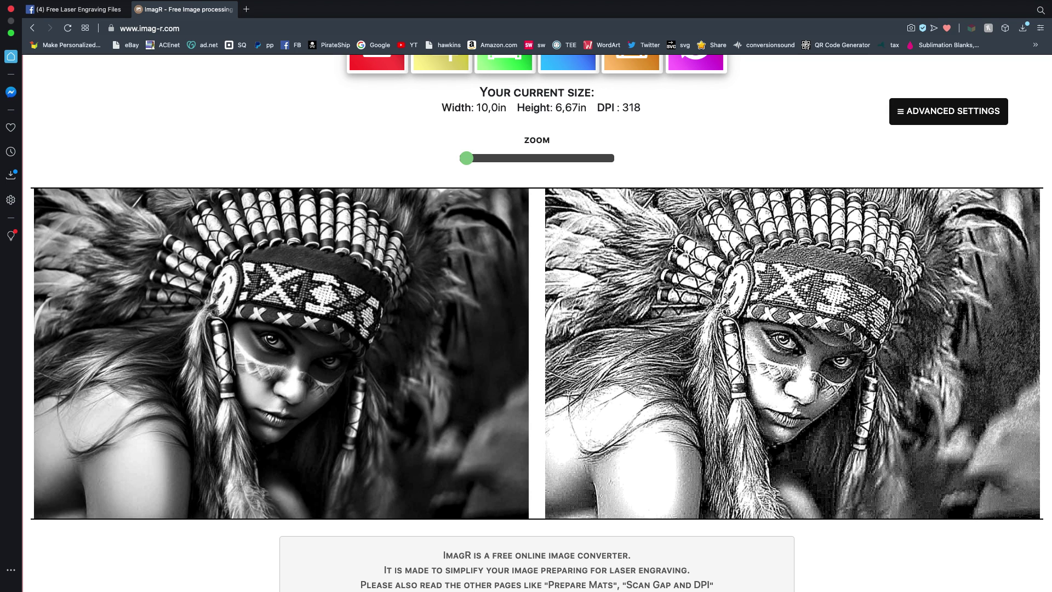
scroll(674, 248, up, 1)
- Apply the New White Tile algorithm to the portrait and check the result
click(561, 85)
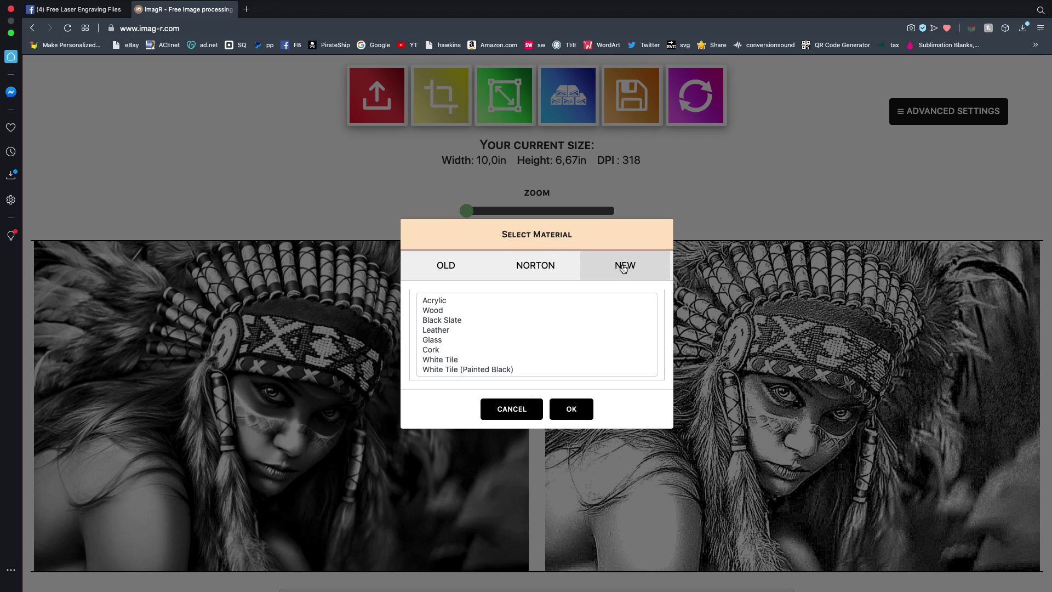
click(624, 268)
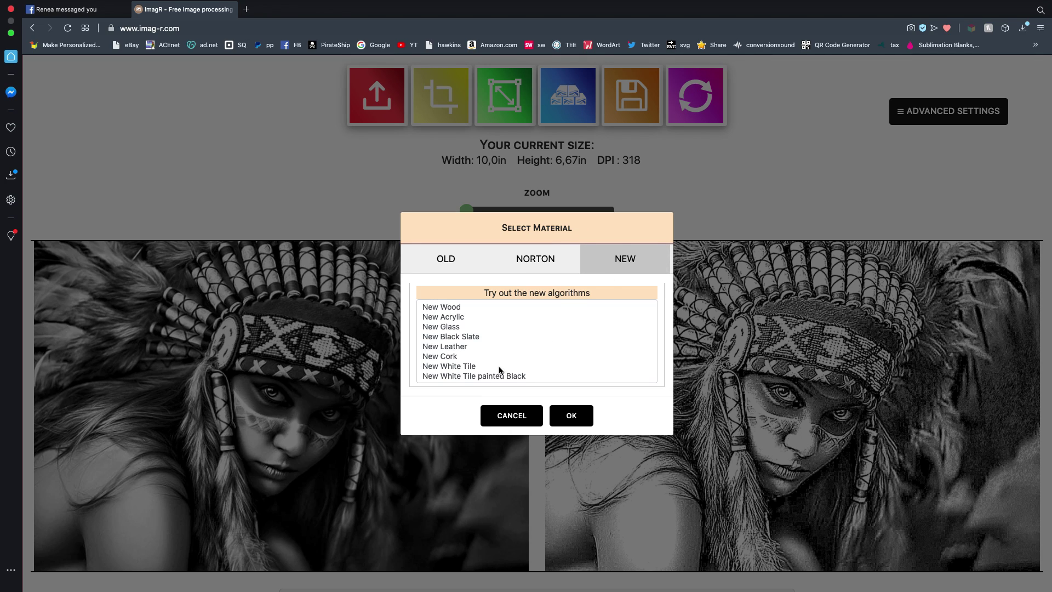
click(460, 370)
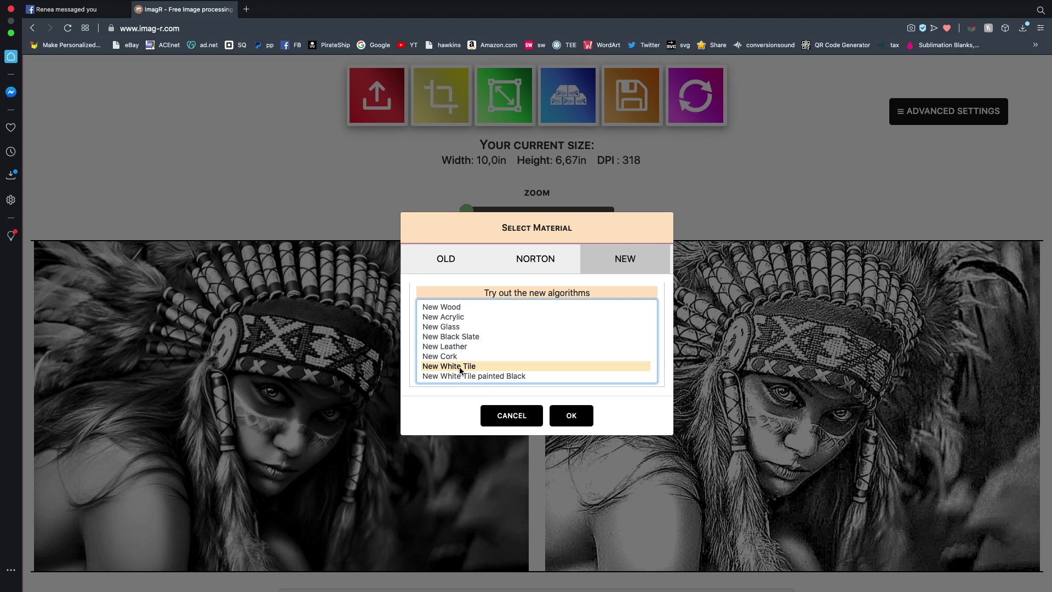
click(570, 421)
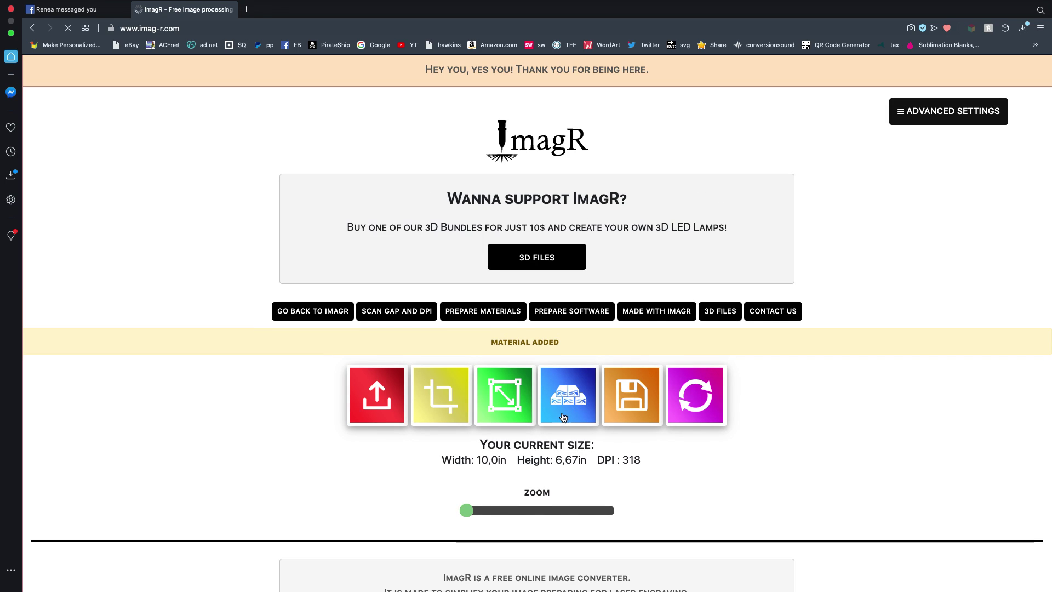
scroll(563, 417, down, 7)
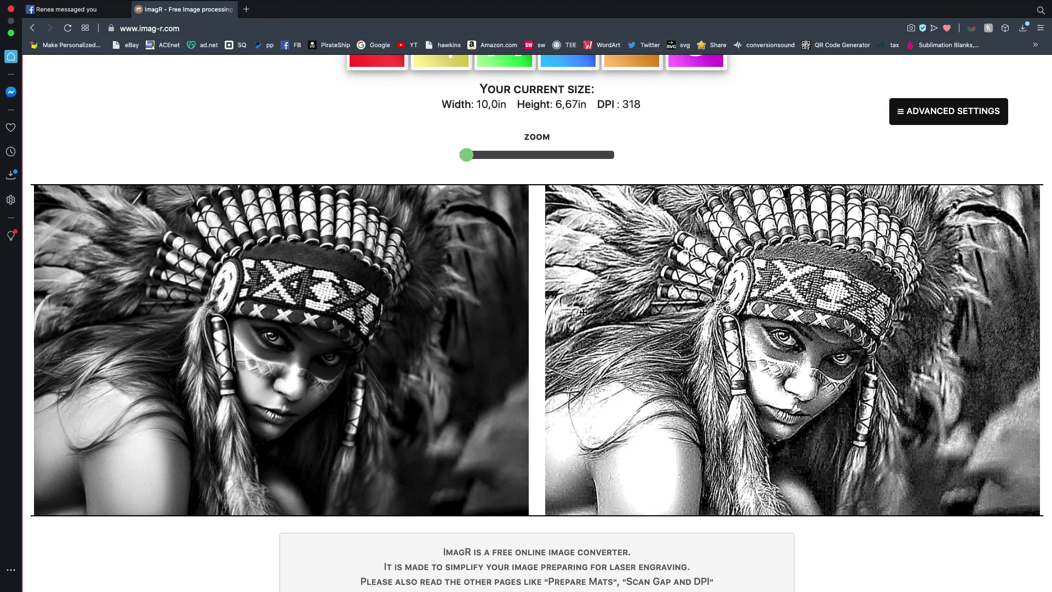
scroll(584, 313, up, 1)
- Reconvert the portrait with New White Tile painted Black for a negative-style engraving
click(568, 77)
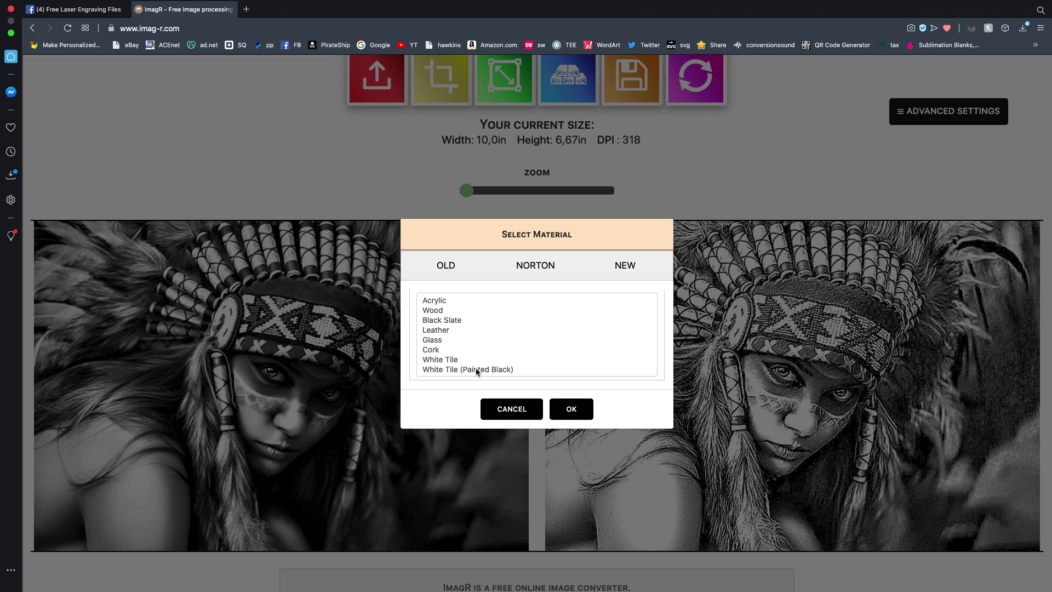
click(625, 267)
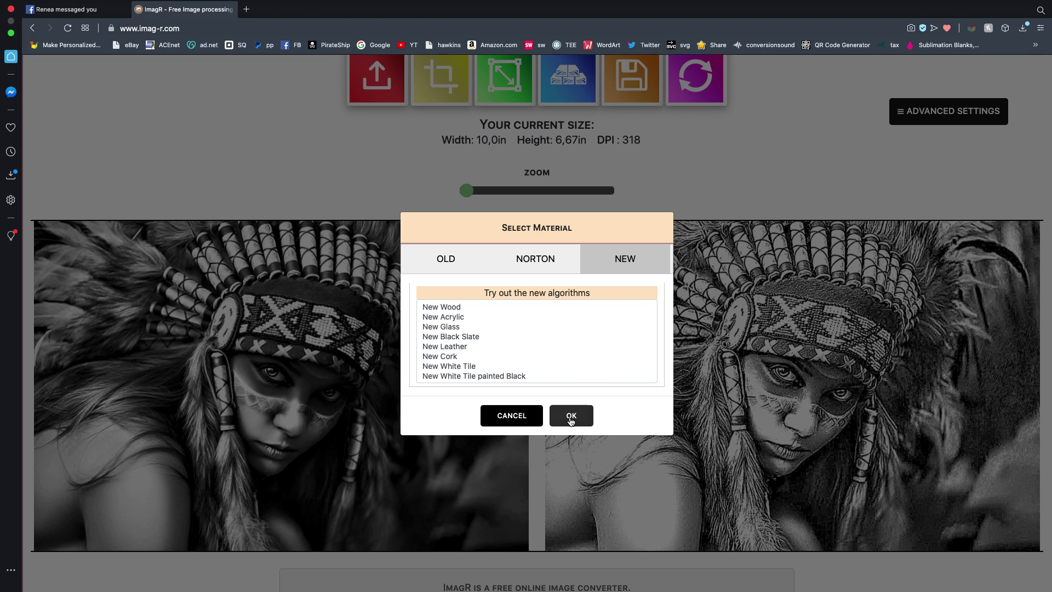
click(504, 377)
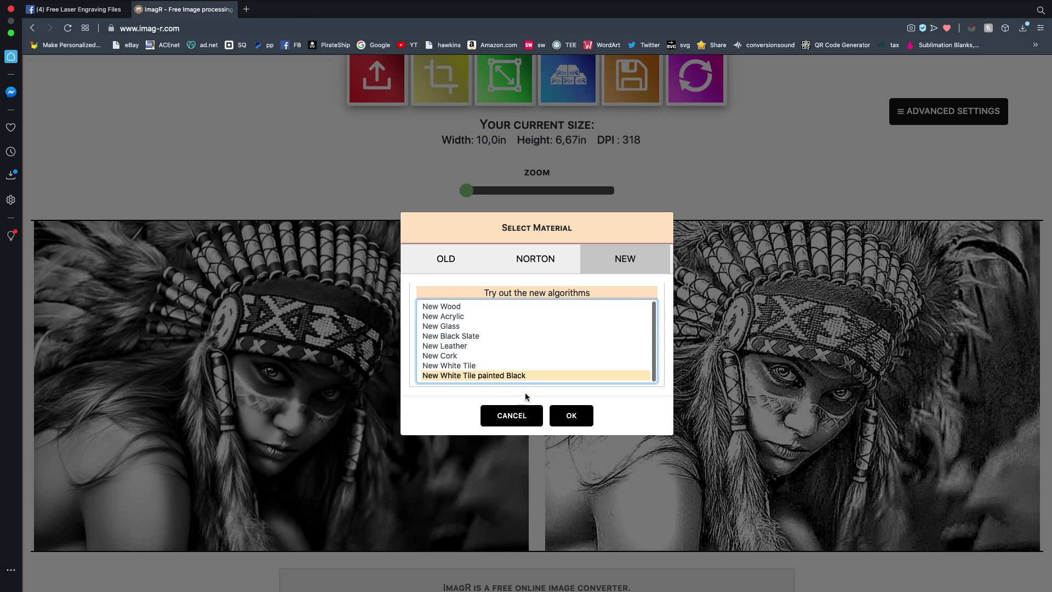
click(570, 421)
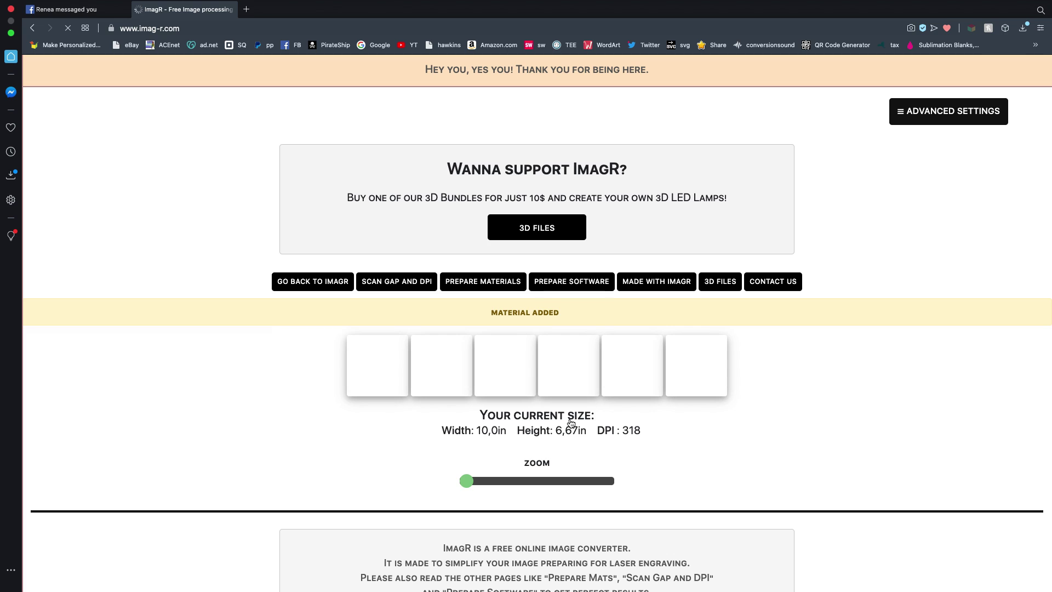
scroll(570, 422, down, 5)
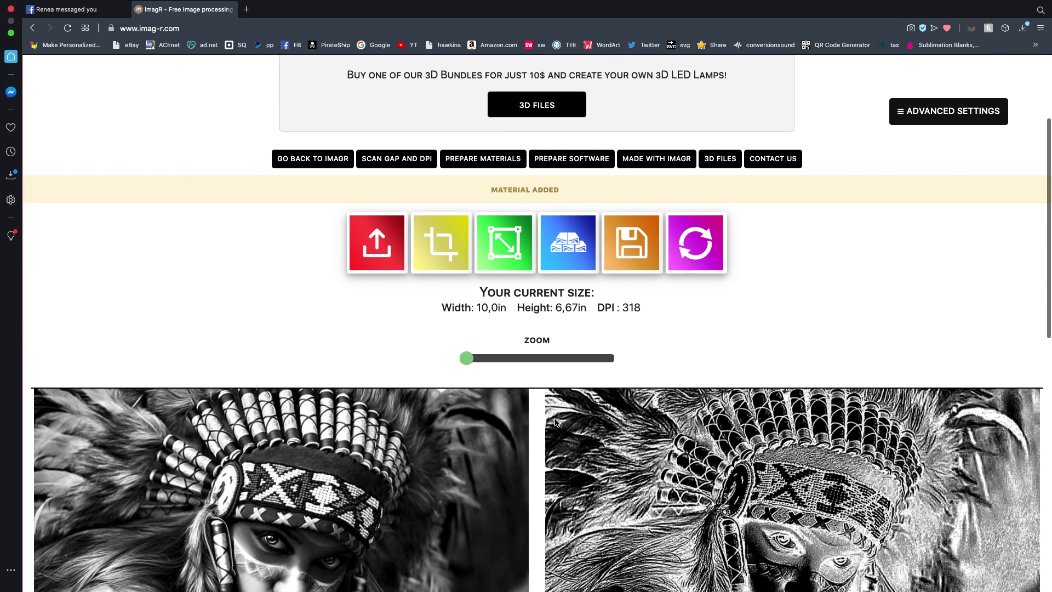
scroll(555, 420, down, 2)
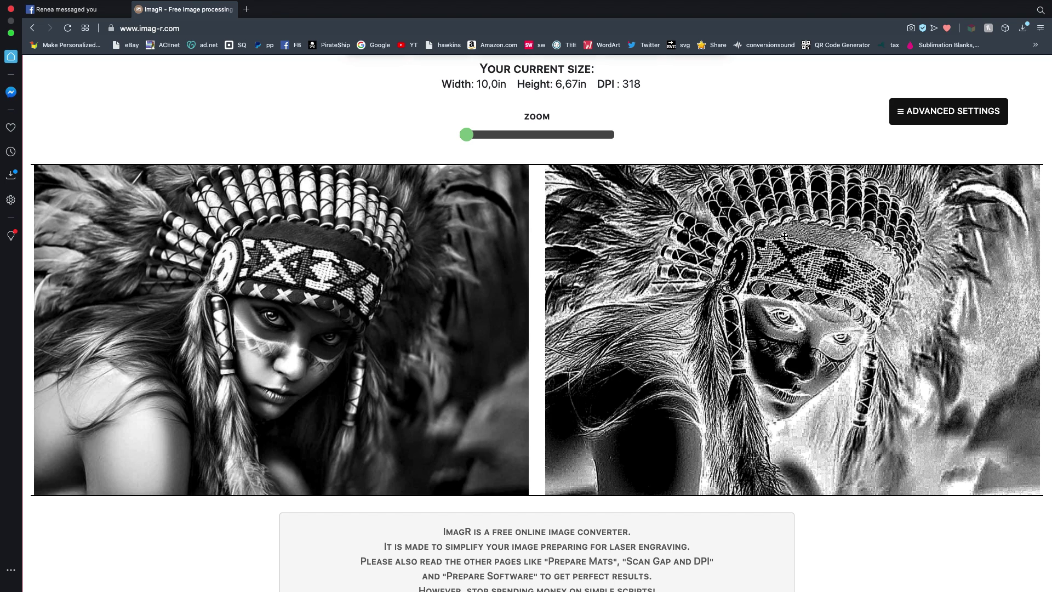
scroll(749, 230, up, 4)
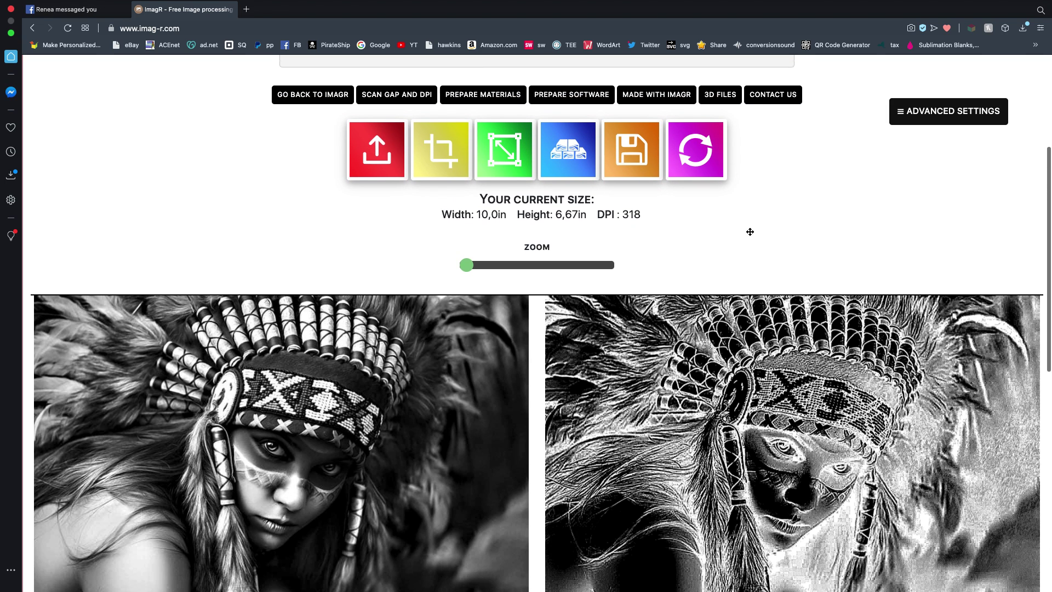
scroll(750, 235, down, 5)
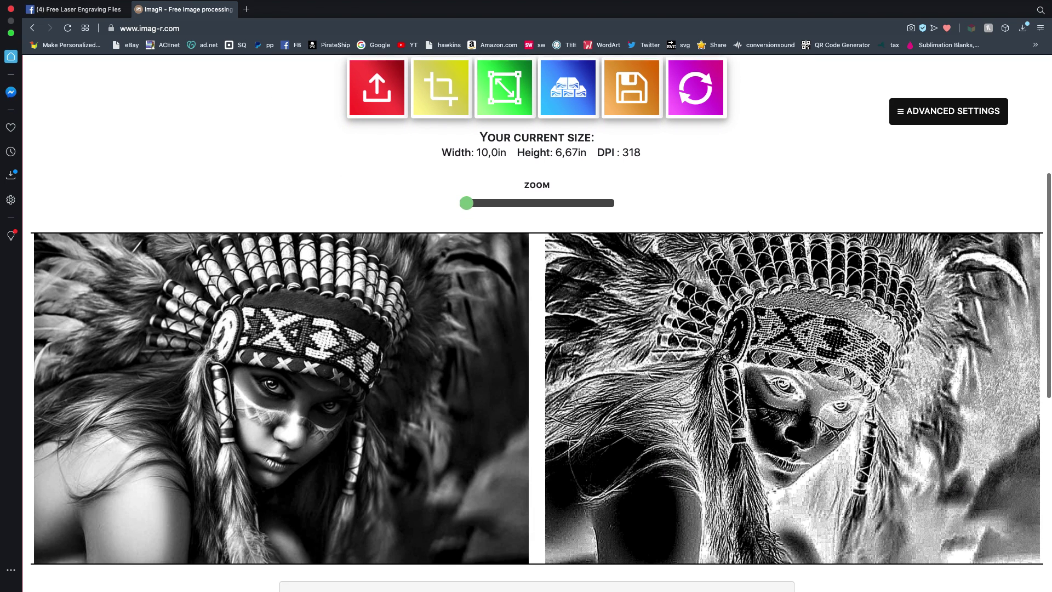
scroll(750, 232, up, 2)
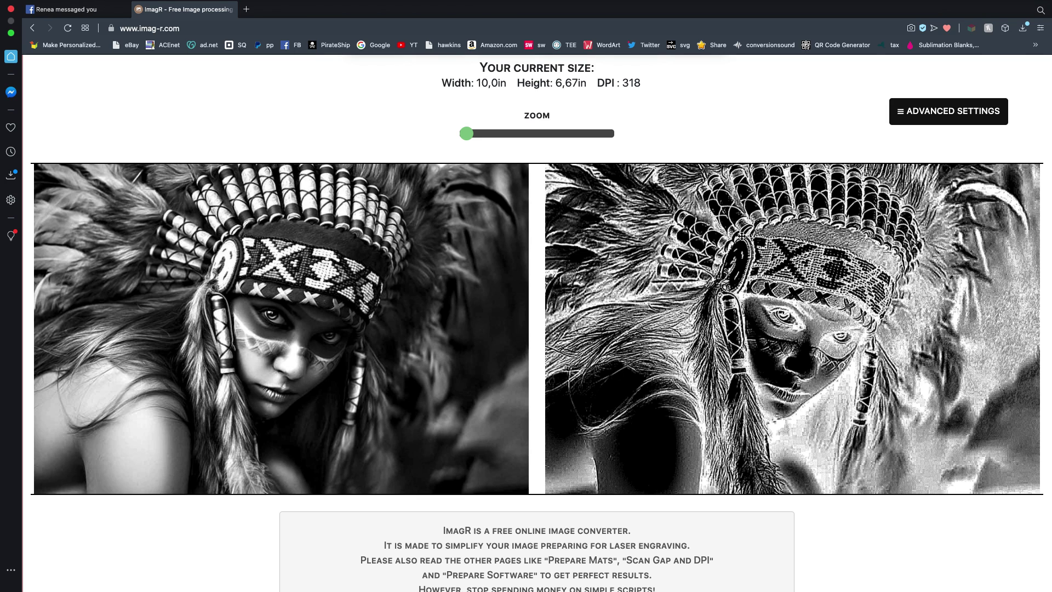
scroll(740, 237, up, 5)
scroll(731, 257, up, 2)
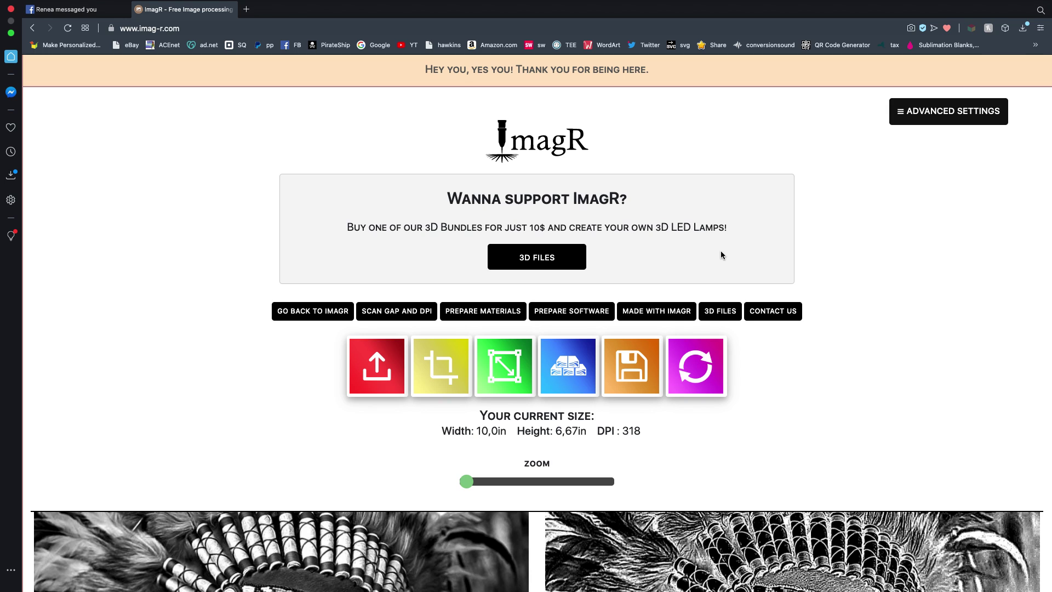
scroll(722, 252, down, 4)
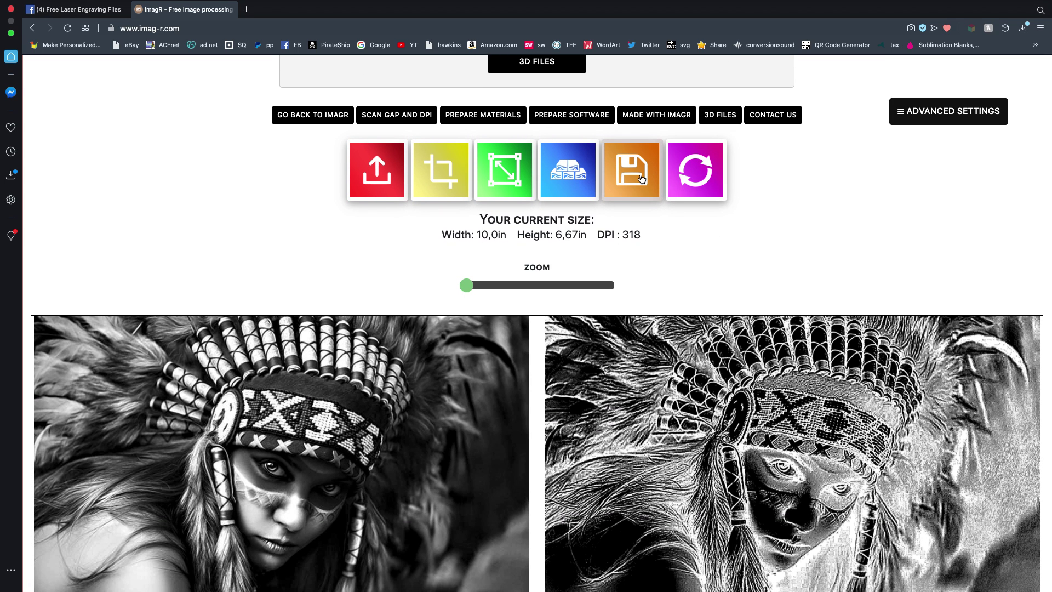
scroll(672, 266, down, 1)
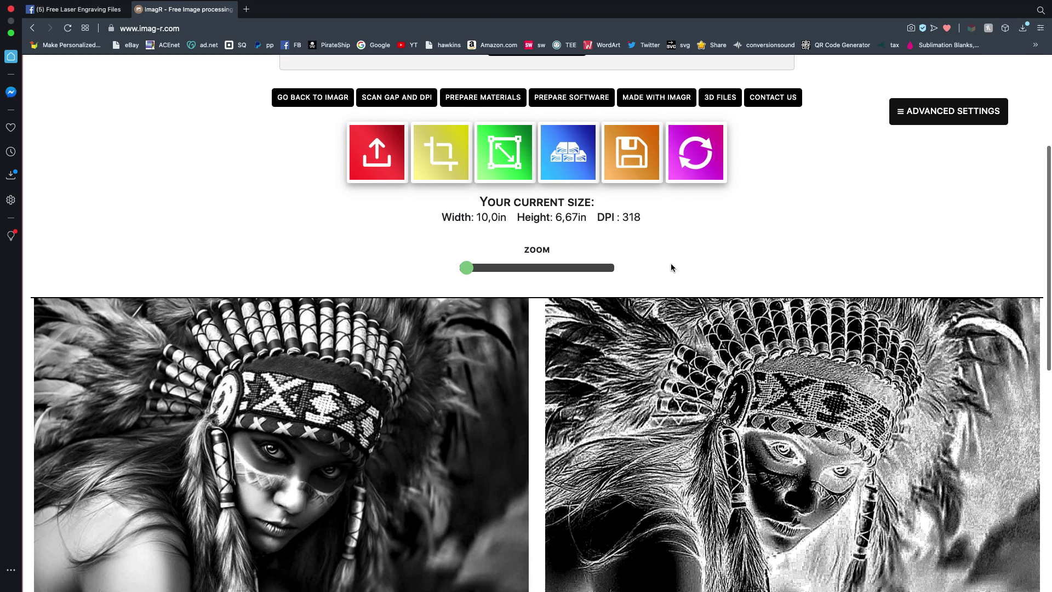
scroll(672, 267, down, 1)
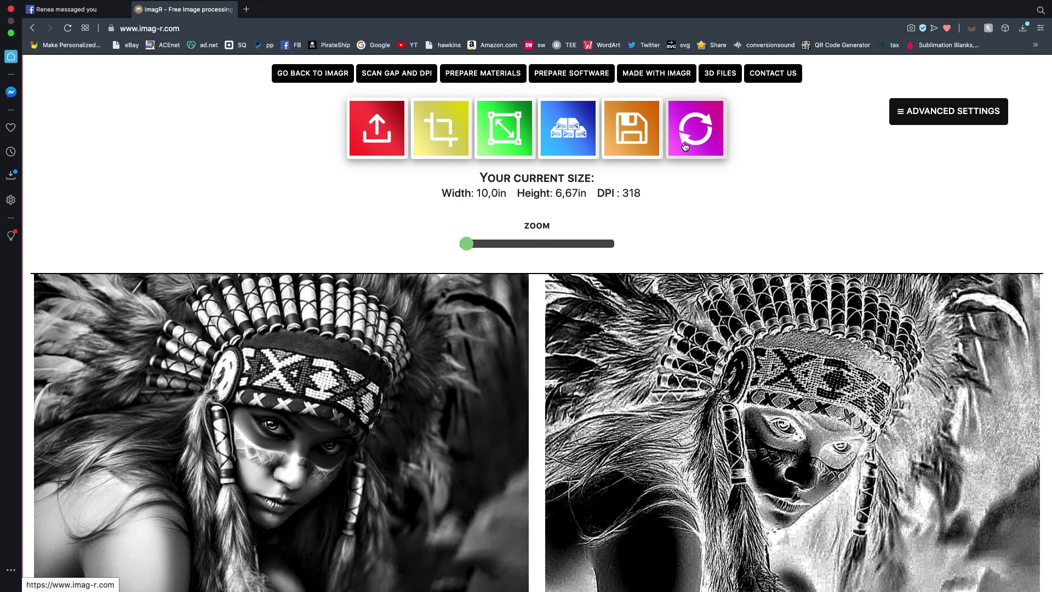
click(631, 131)
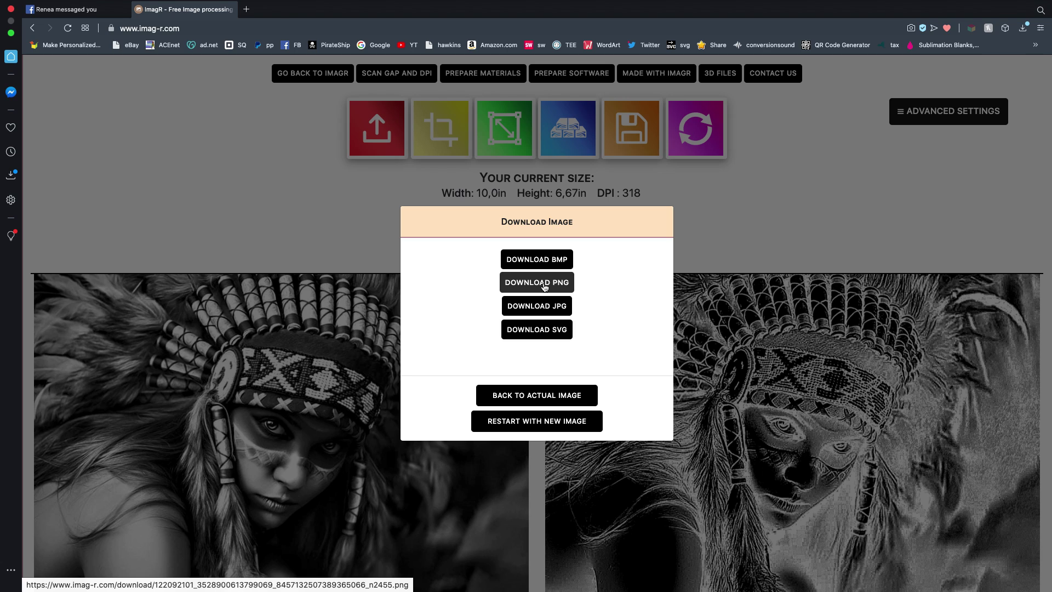
- Restart ImagR with a new image, discarding the converted portrait
click(540, 420)
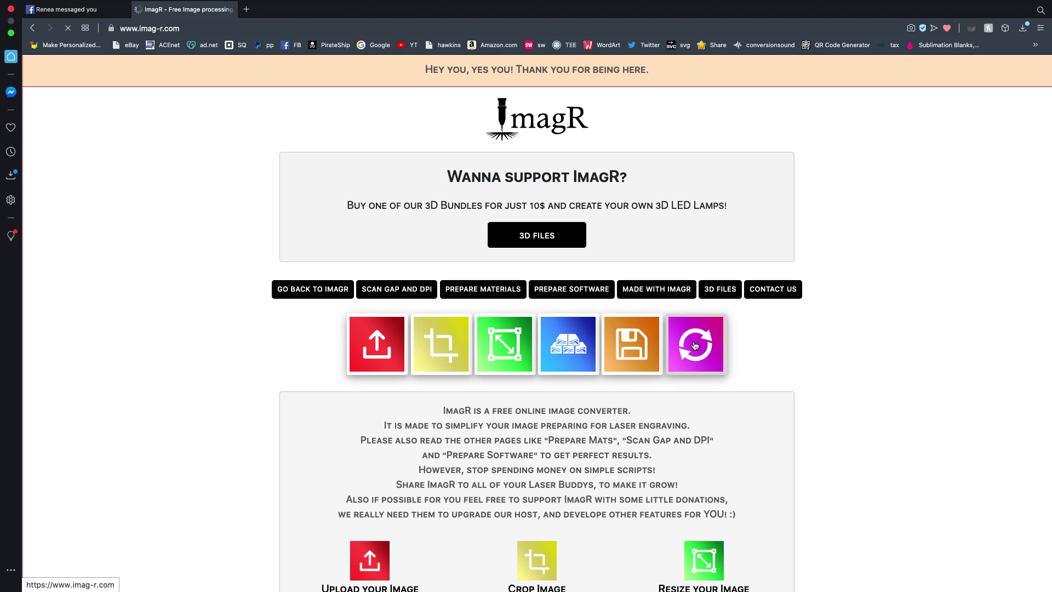
scroll(621, 374, down, 3)
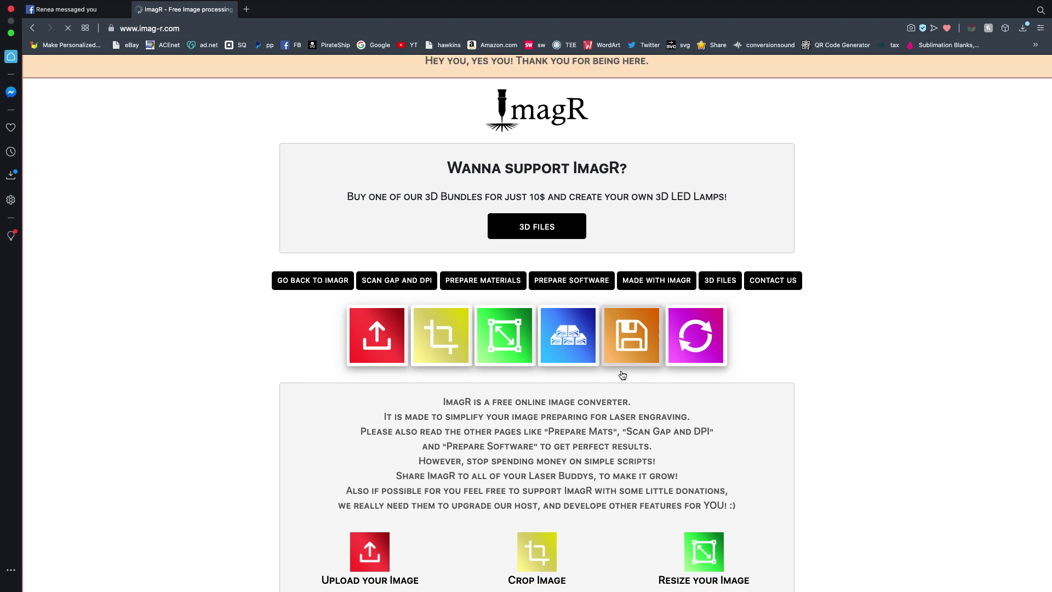
scroll(621, 370, up, 1)
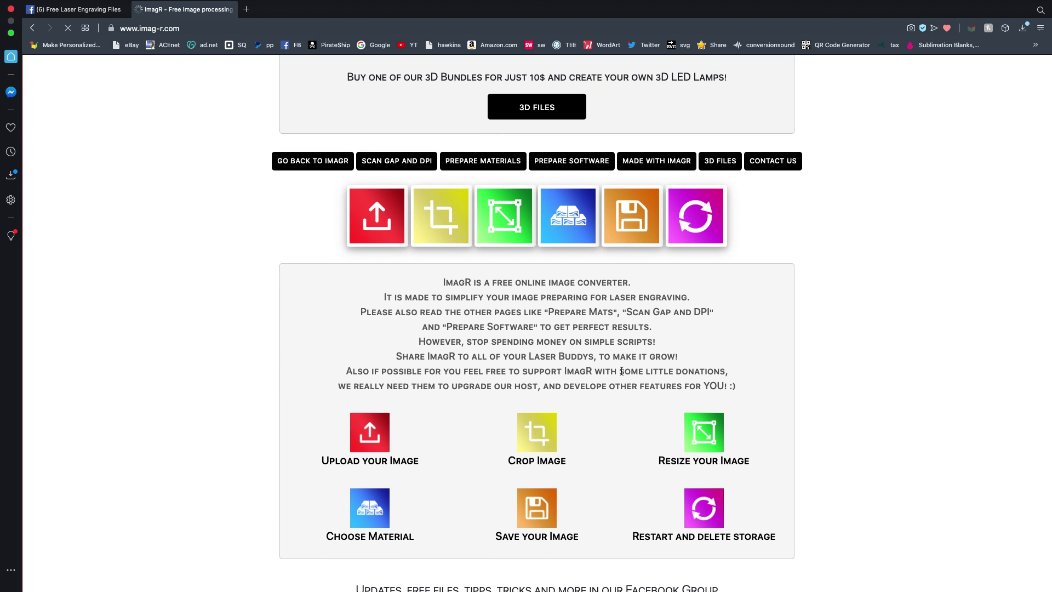